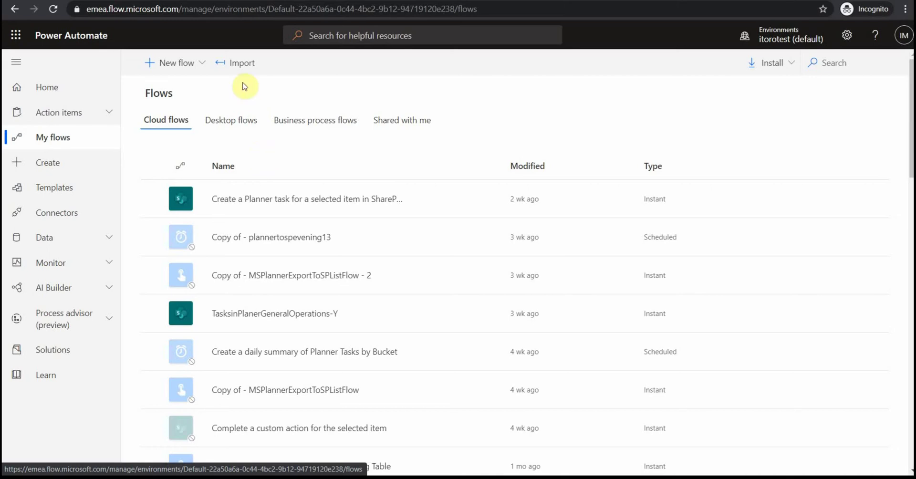
# - Open the New flow dropdown on the My flows page
pyautogui.click(175, 73)
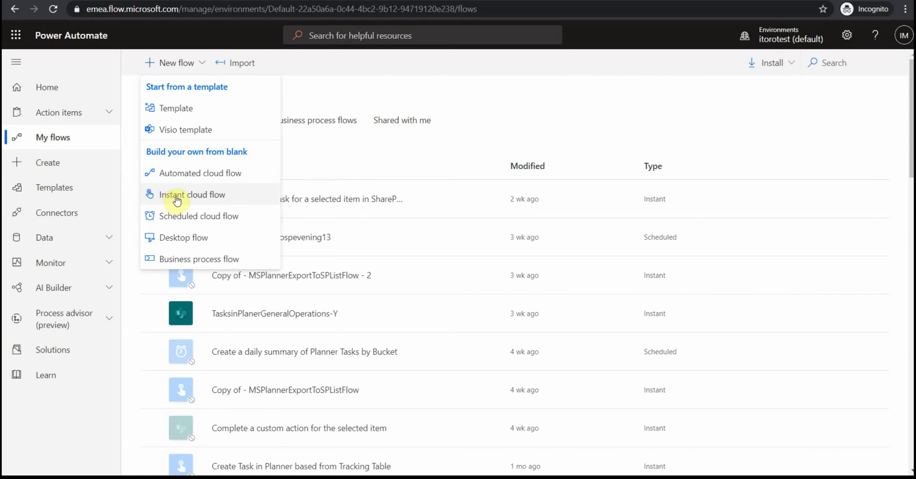
# - Create an instant cloud flow that starts with the 'Manually trigger a flow' trigger
pyautogui.click(176, 195)
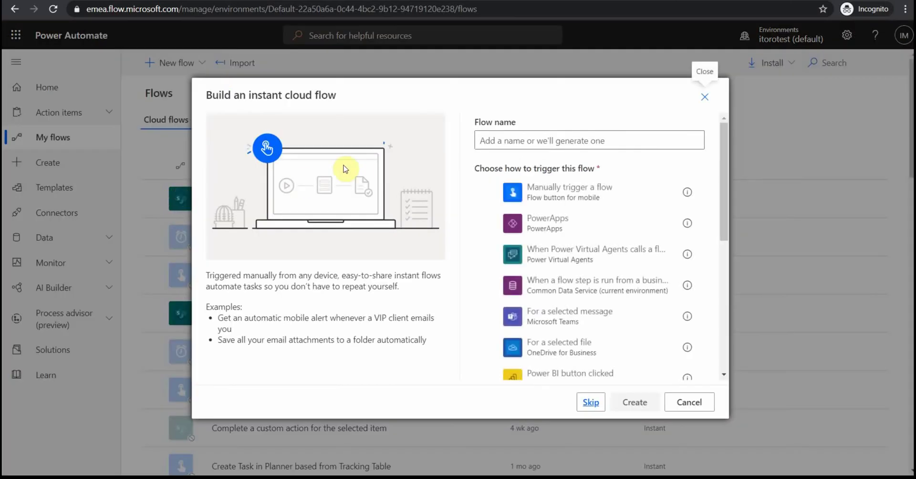
pyautogui.click(550, 196)
pyautogui.click(634, 403)
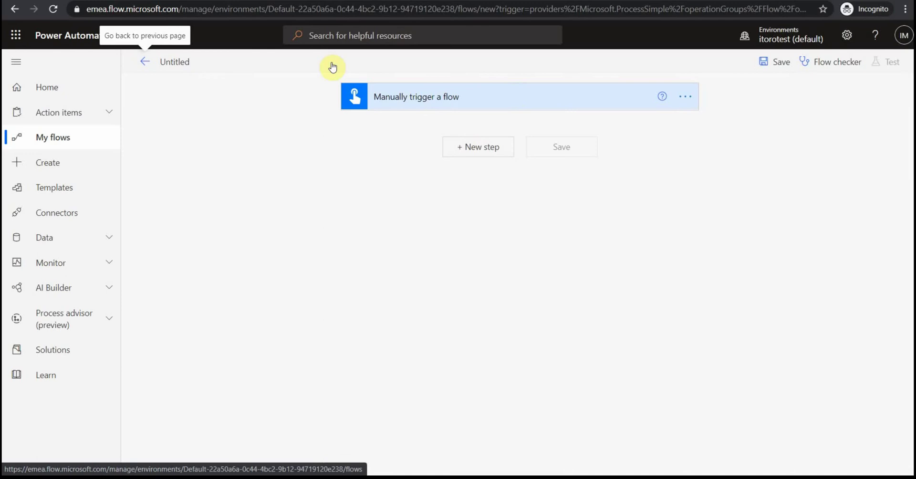
# - Rename the untitled flow to 'Variables usage' and attempt to save it
pyautogui.click(186, 62)
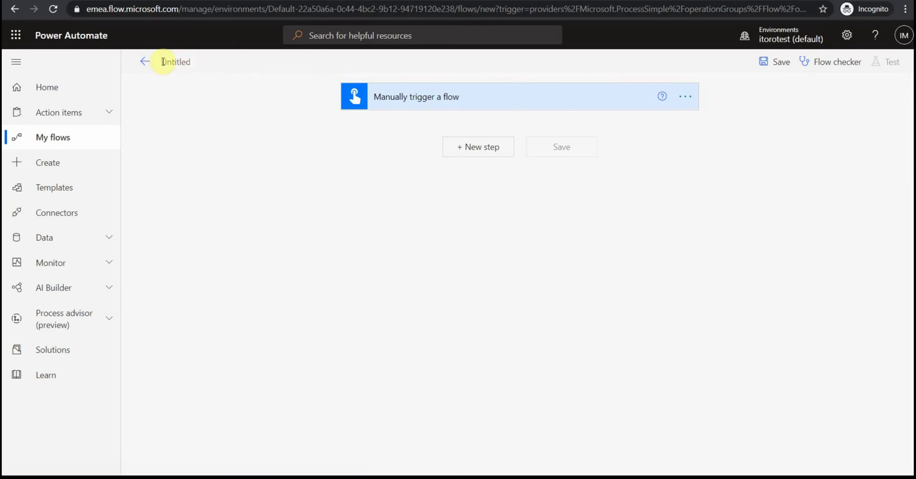
pyautogui.write('V')
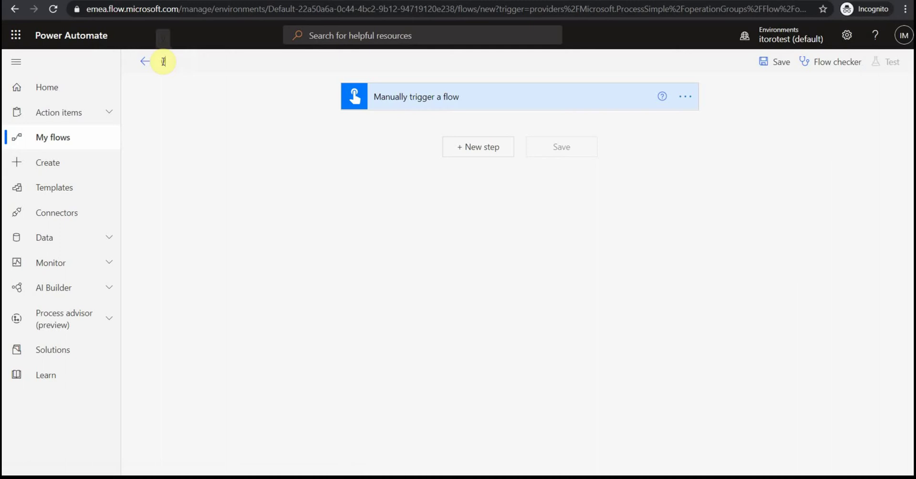
pyautogui.write('ariables')
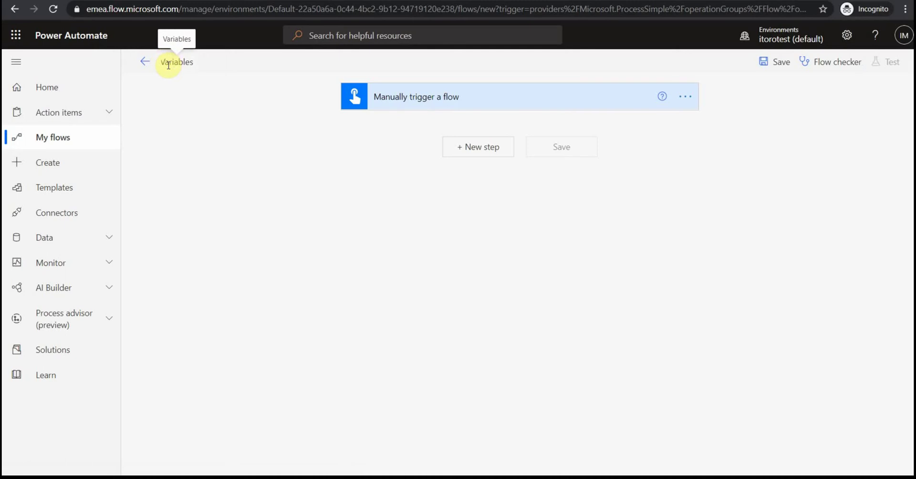
pyautogui.write(' usag3')
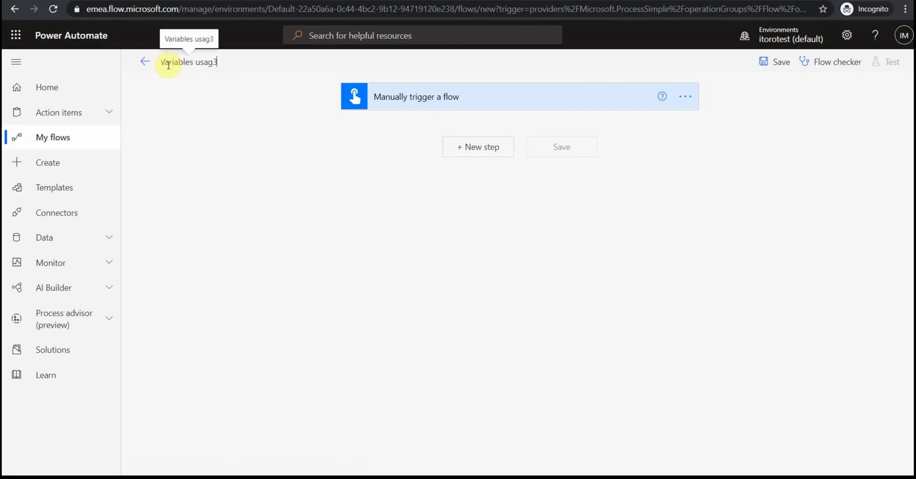
pyautogui.press('BackSpace')
pyautogui.write('e')
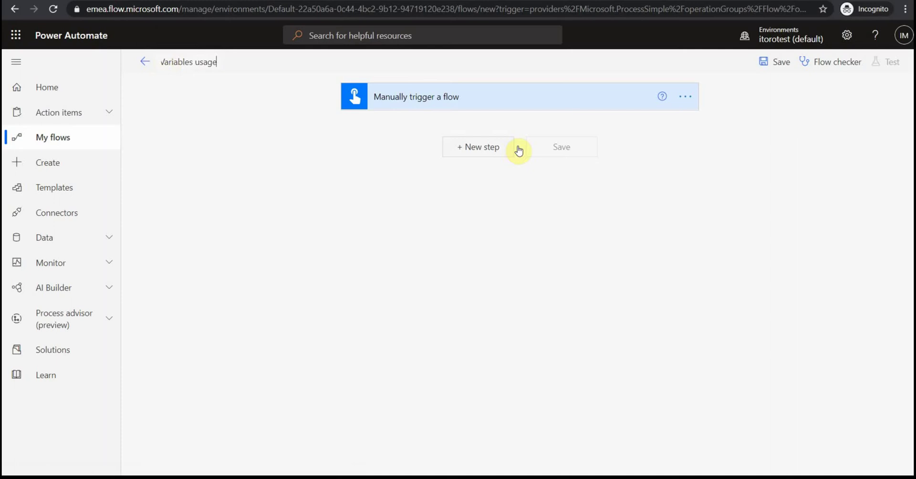
pyautogui.click(778, 62)
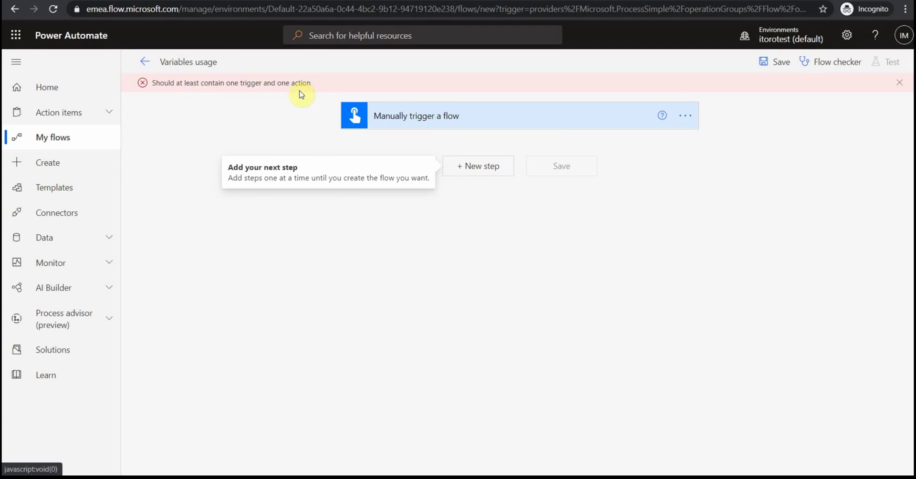
# - Add an Initialize variable action from the Variable connector below the manual trigger
pyautogui.click(486, 166)
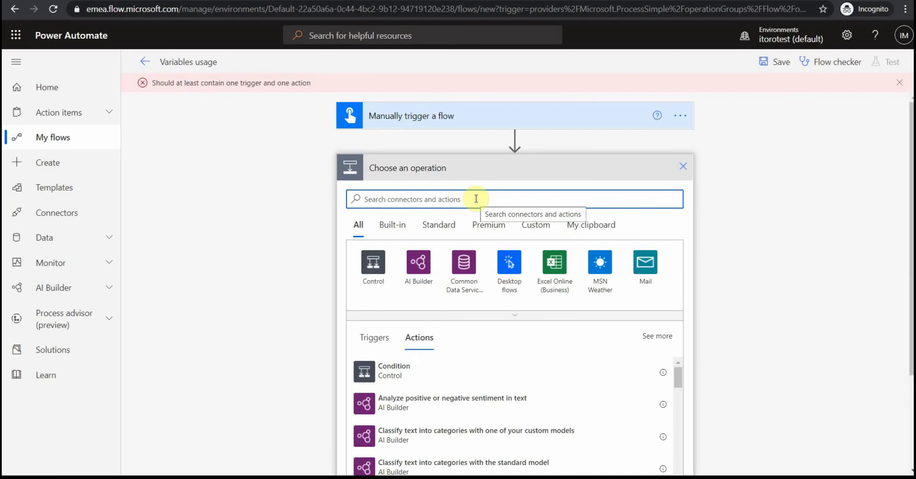
pyautogui.write('variables')
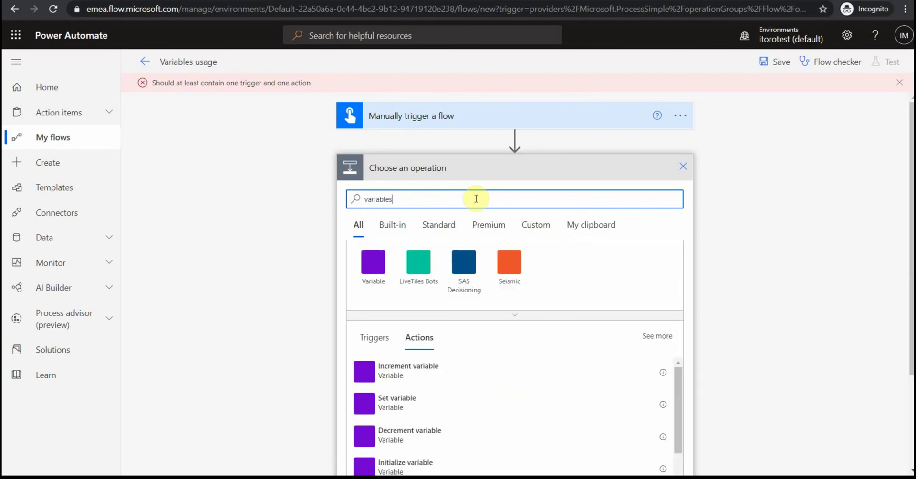
pyautogui.click(373, 267)
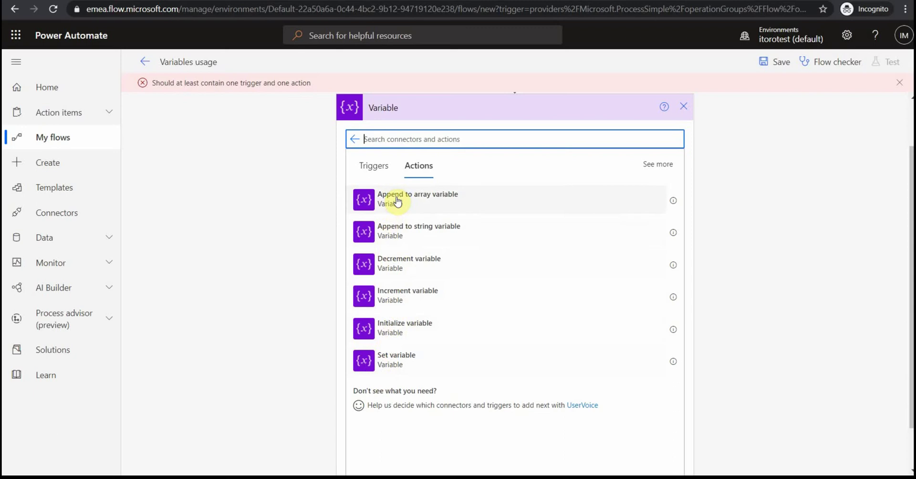
pyautogui.click(389, 333)
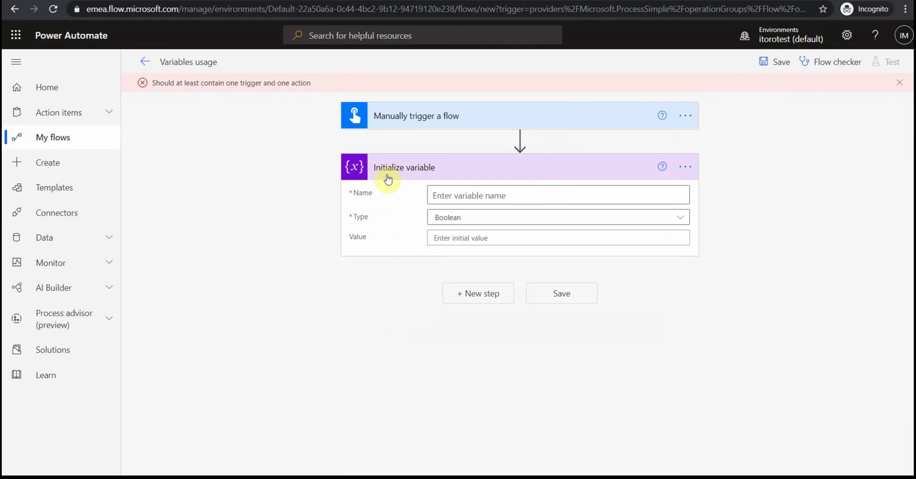
# - Name the variable FirstVar-bool, keep its type Boolean, and select its Value field
pyautogui.click(469, 199)
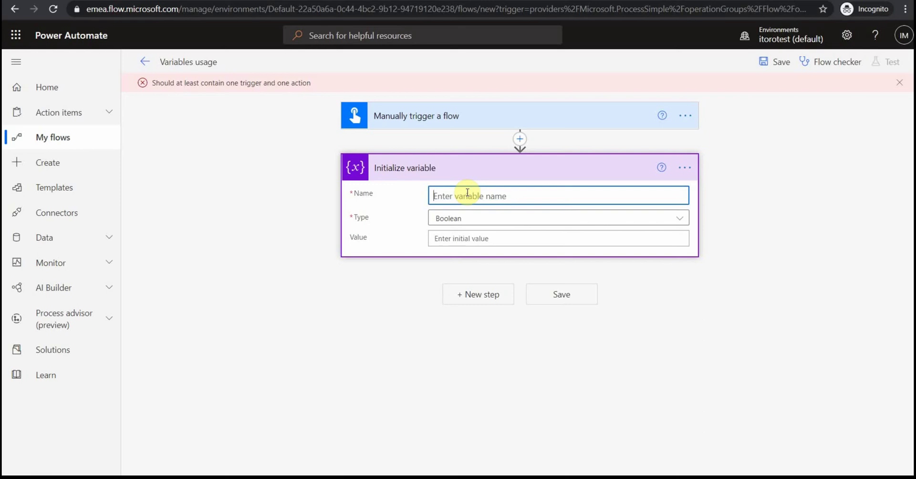
pyautogui.write('FirstVar')
pyautogui.click(489, 219)
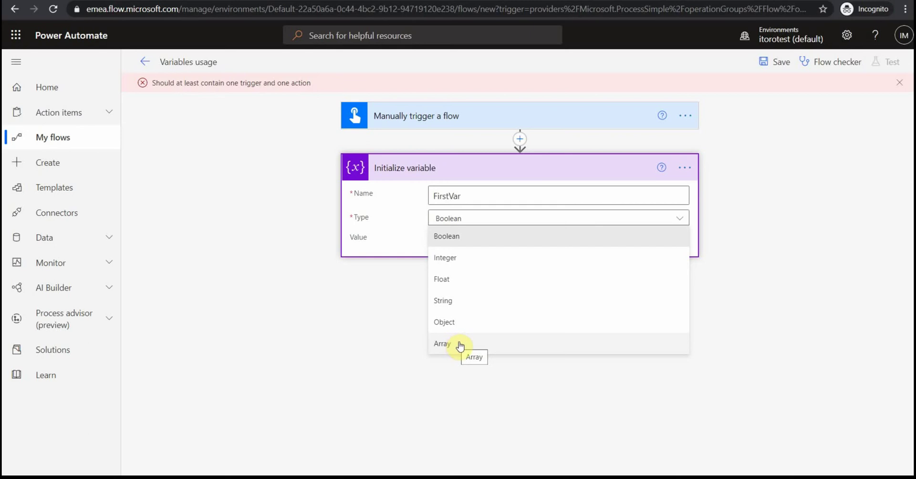
pyautogui.click(457, 238)
pyautogui.click(472, 196)
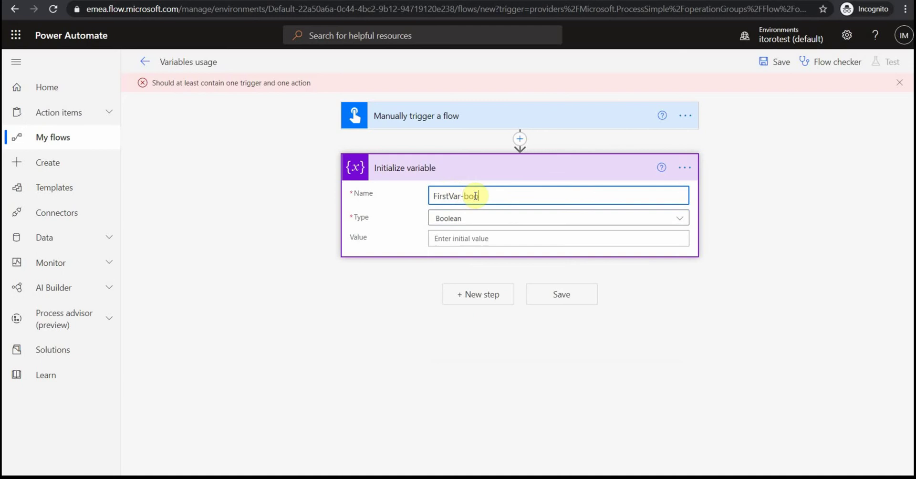
pyautogui.click(495, 240)
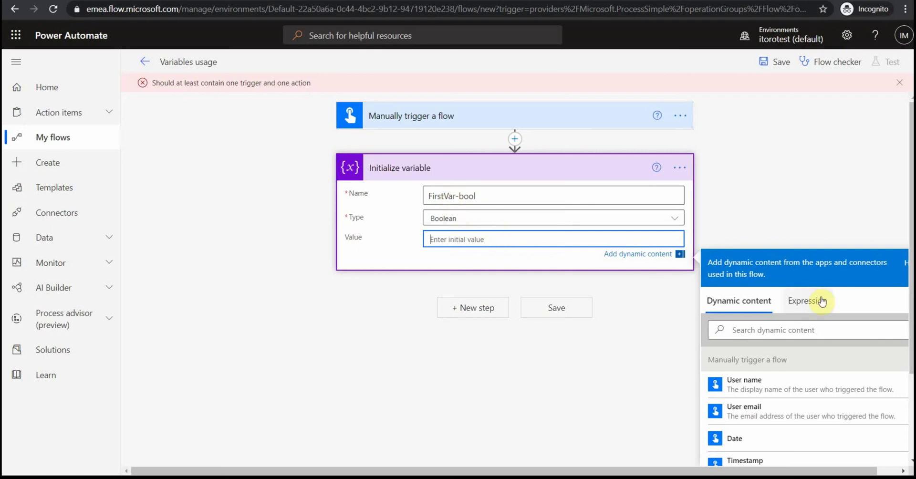
# - Set FirstVar-bool's initial value to the expression false and save the flow
pyautogui.scroll(-1, 806, 296)
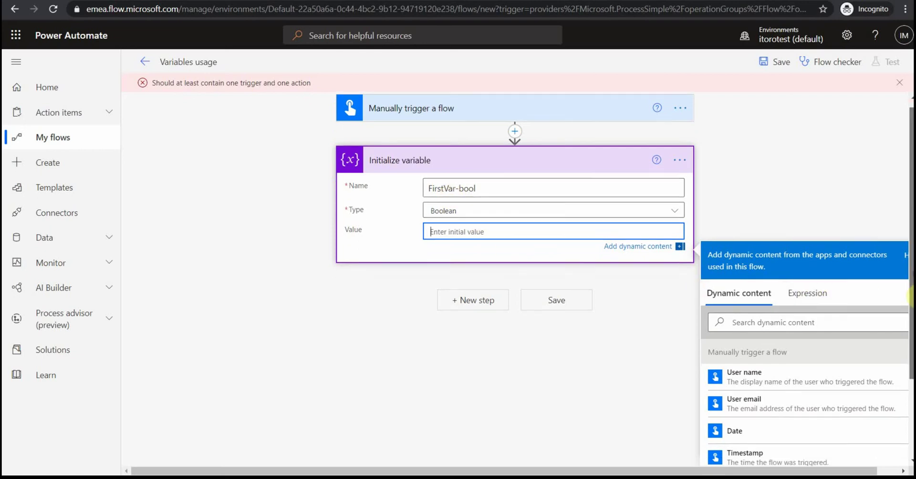
pyautogui.click(810, 253)
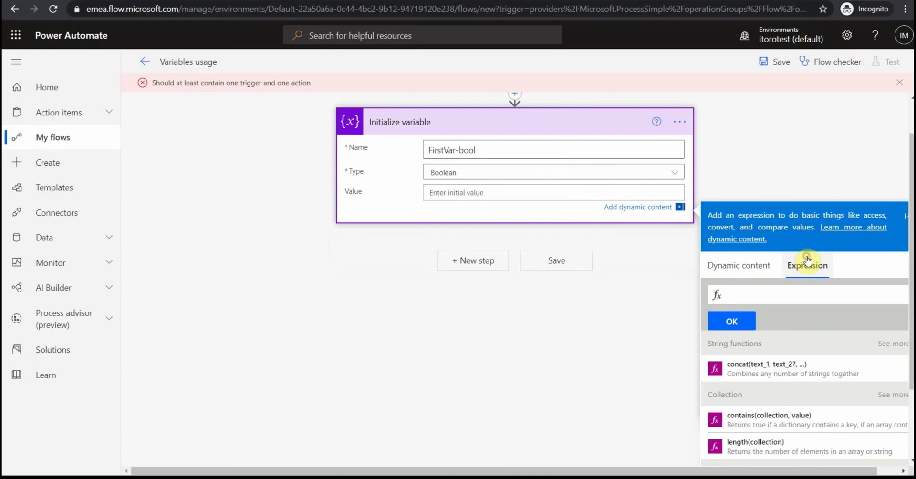
pyautogui.click(757, 294)
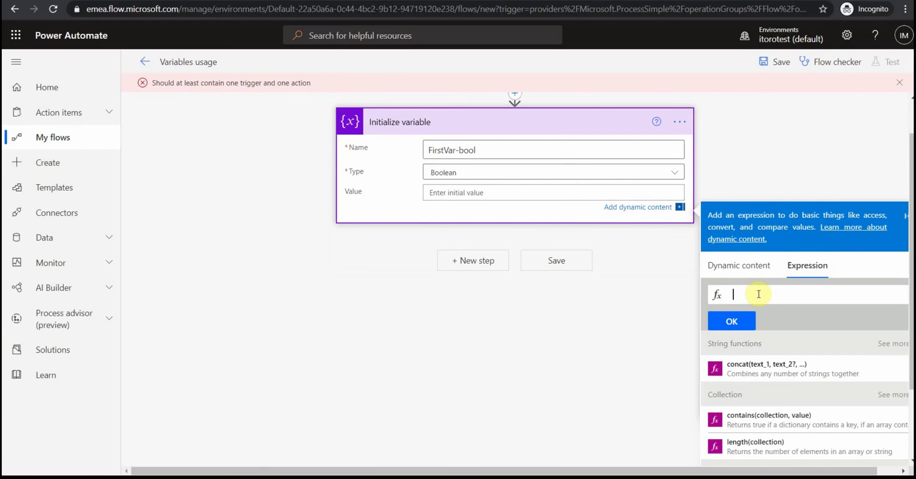
pyautogui.write('f')
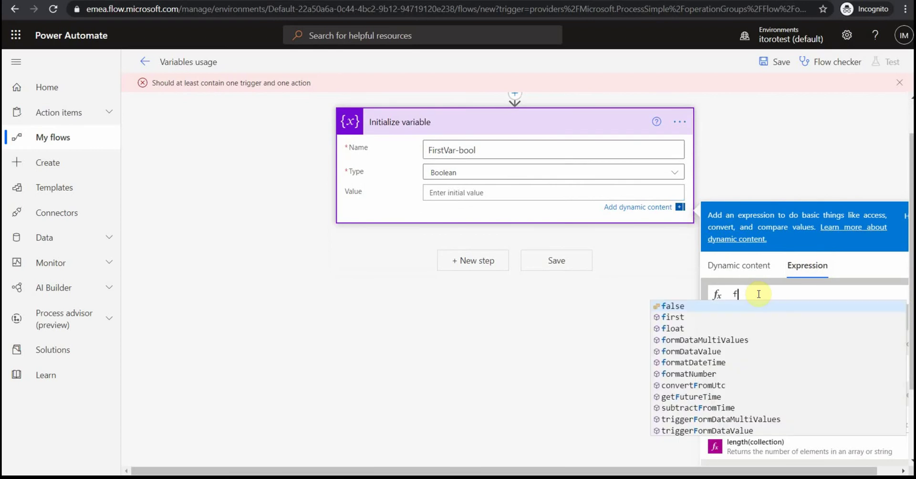
pyautogui.click(682, 307)
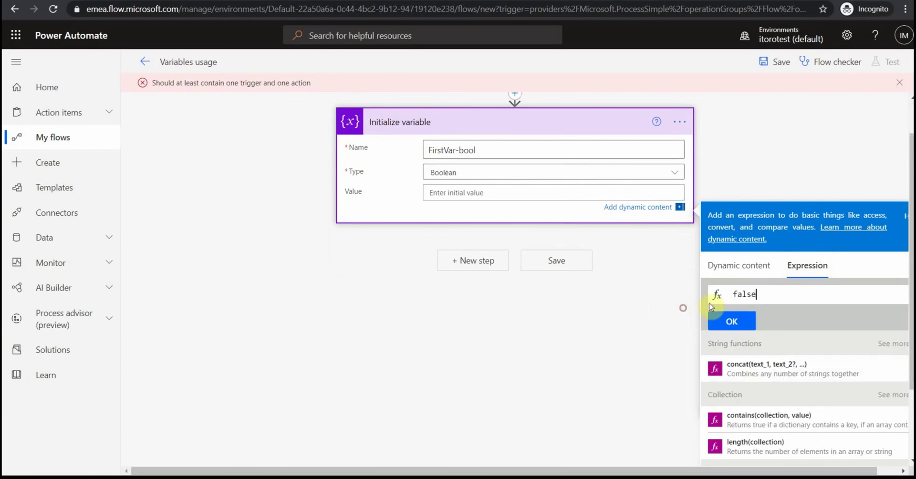
pyautogui.click(737, 322)
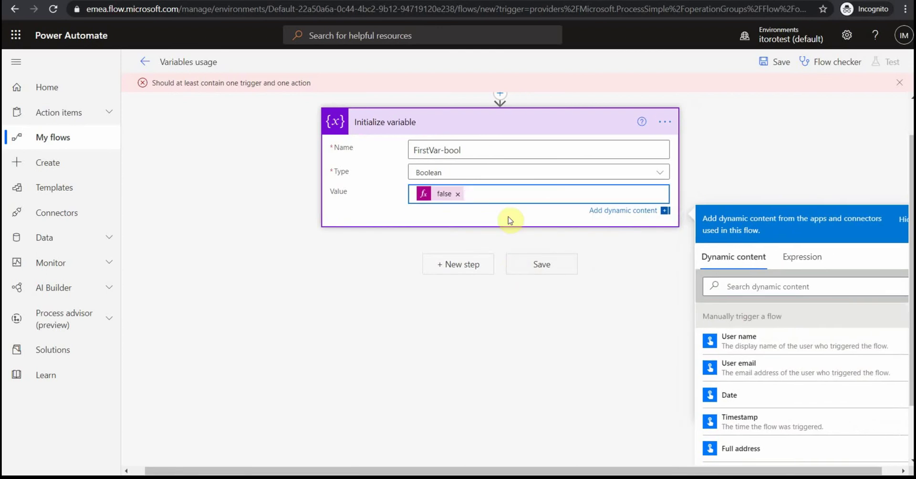
pyautogui.click(536, 266)
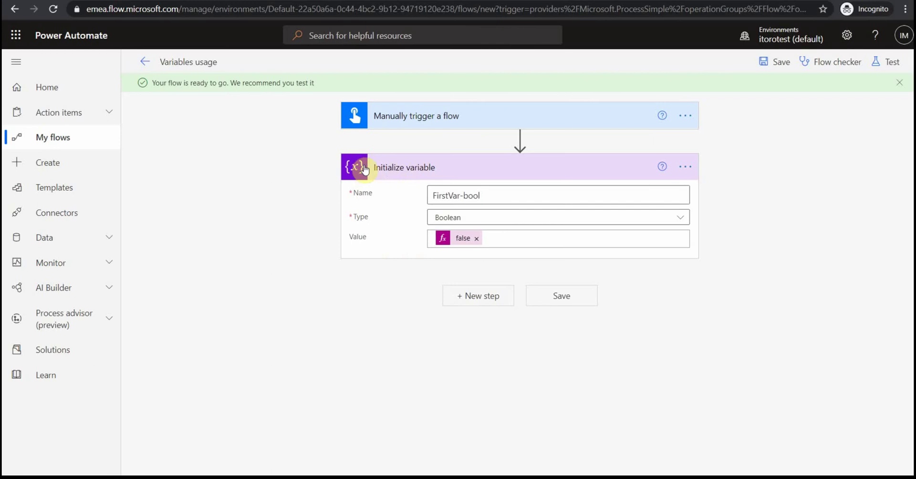
# - Insert a Condition control step under the Initialize variable action
pyautogui.click(475, 301)
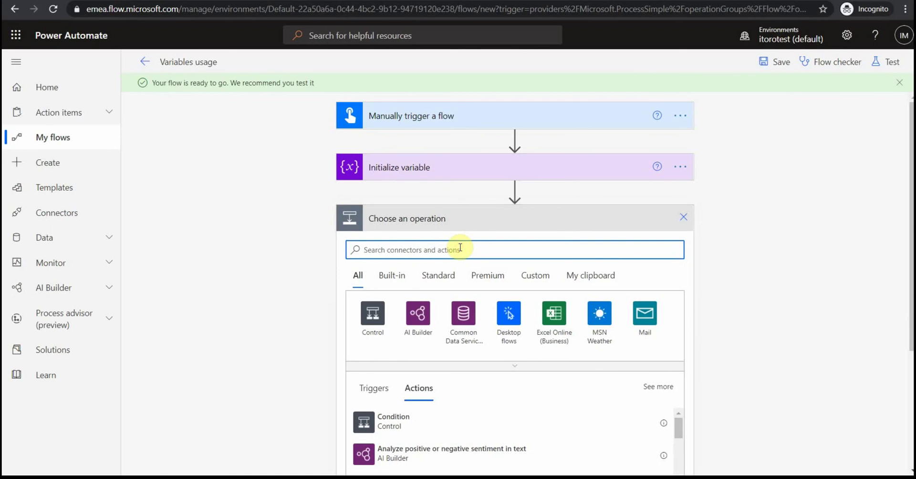
pyautogui.write('condition')
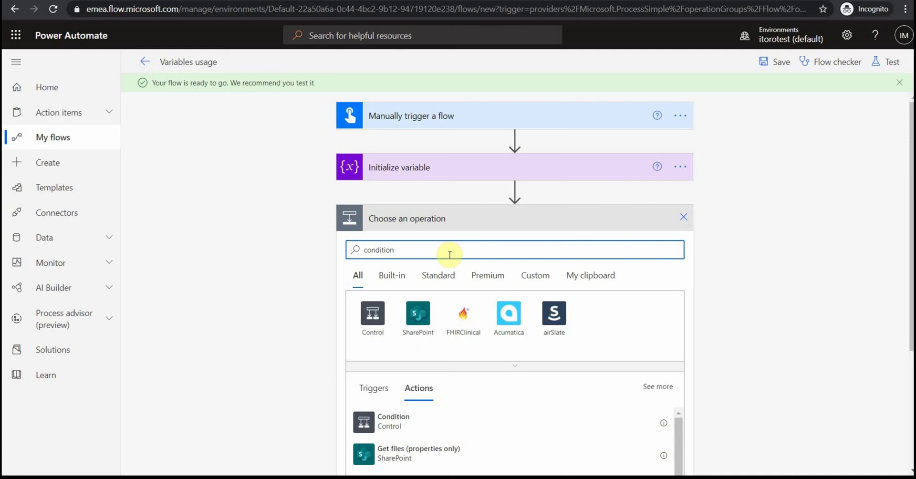
pyautogui.click(382, 424)
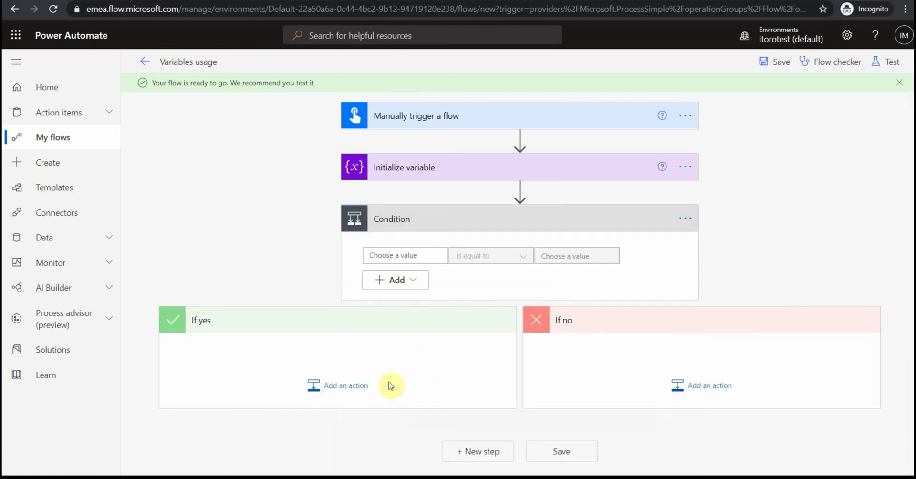
# - Set the Condition to test FirstVar-bool is equal to the expression false
pyautogui.click(413, 254)
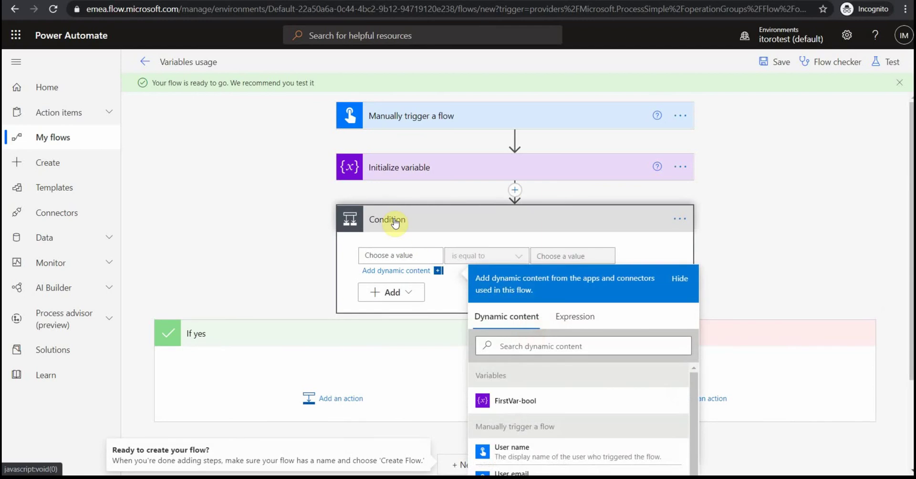
pyautogui.scroll(-1, 522, 365)
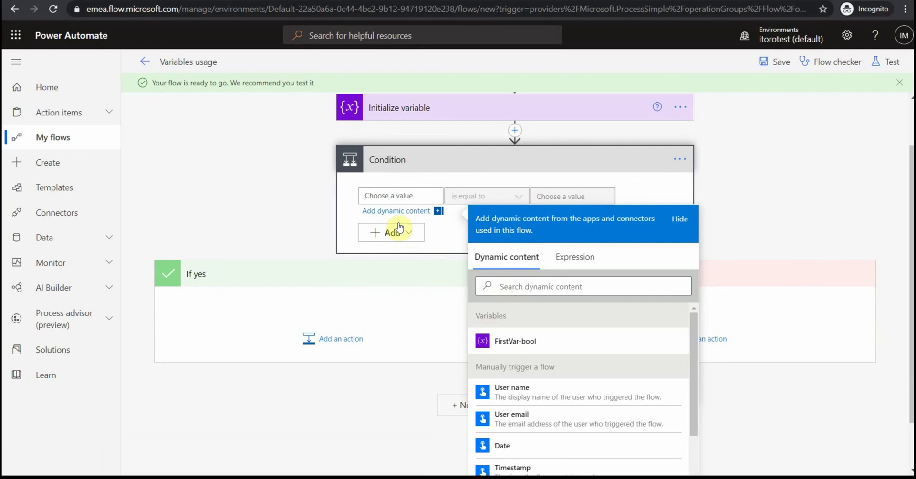
pyautogui.click(509, 345)
pyautogui.click(294, 193)
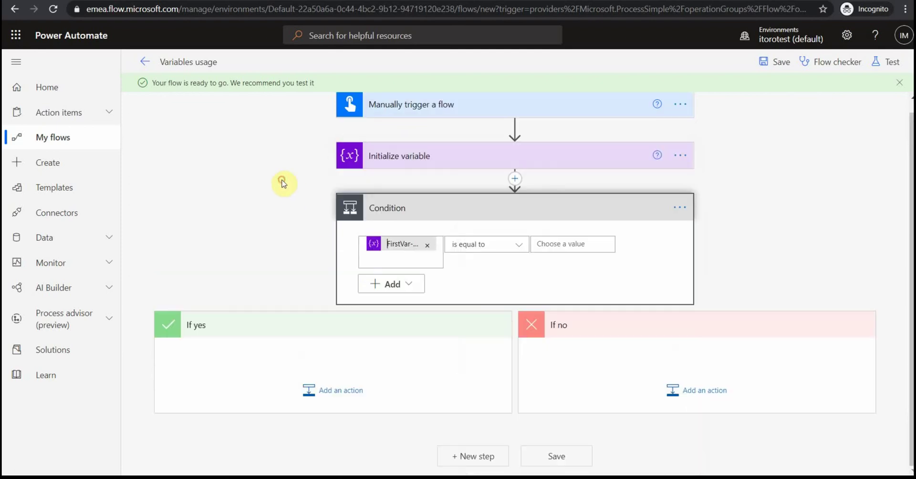
pyautogui.click(560, 245)
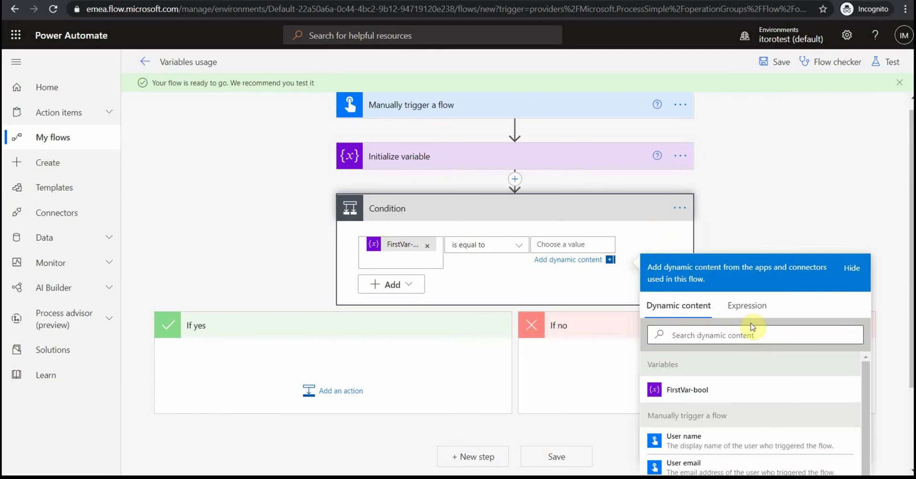
pyautogui.click(747, 305)
pyautogui.write('fa')
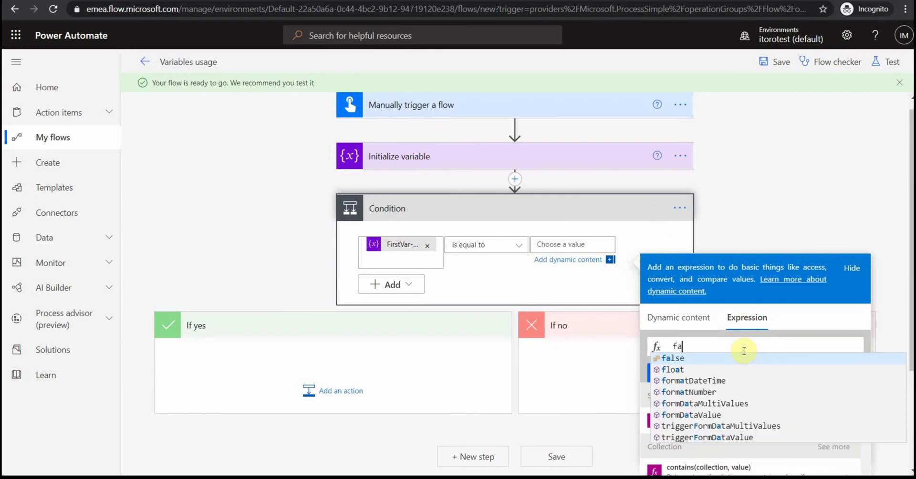
pyautogui.click(732, 359)
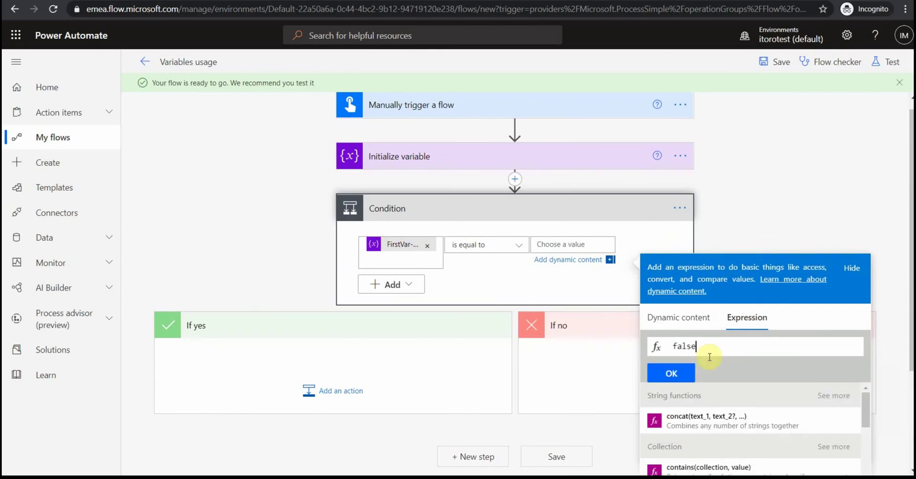
pyautogui.click(677, 374)
pyautogui.click(236, 219)
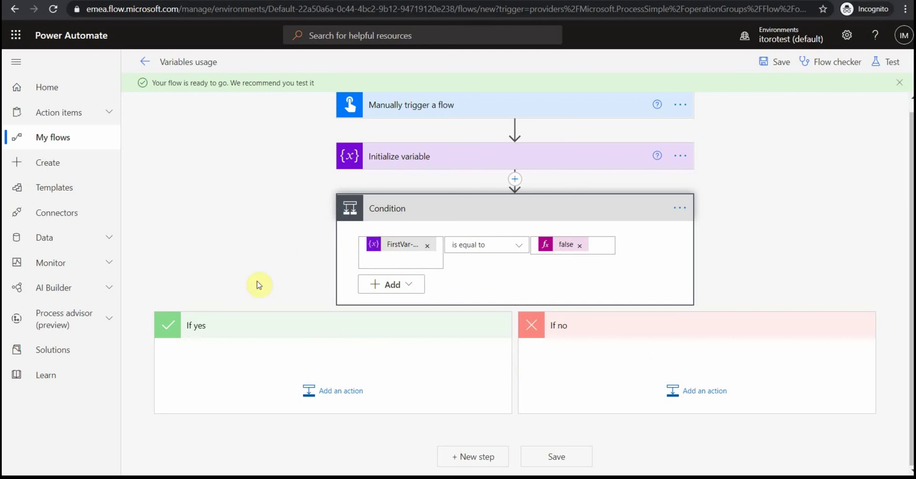
# - Add a Mail 'Send an email notification (V3)' action to the If yes branch
pyautogui.click(310, 389)
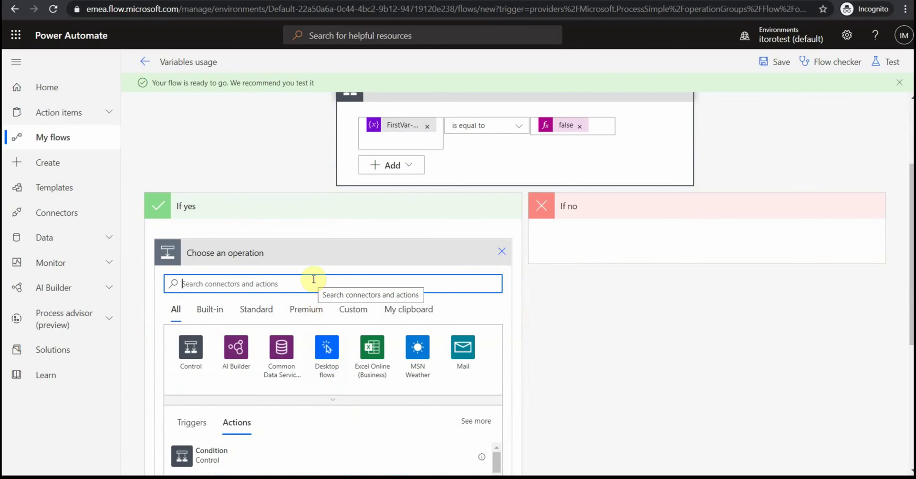
pyautogui.write('sen')
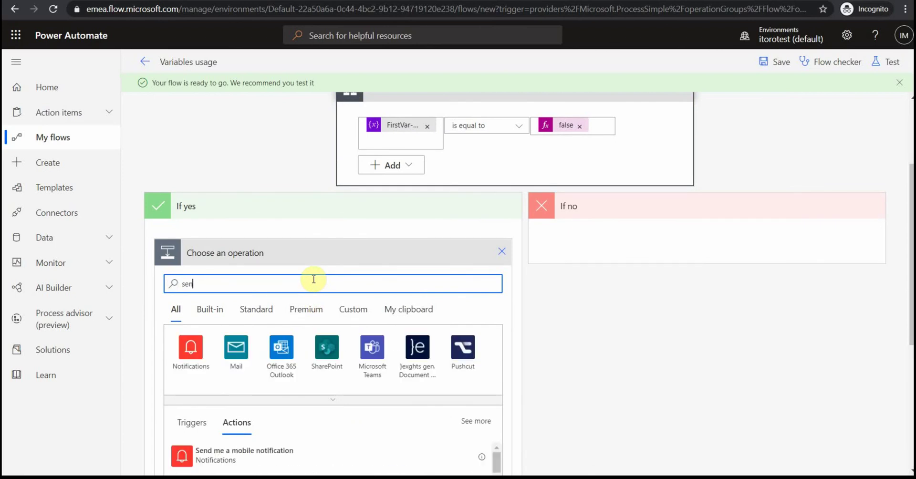
pyautogui.click(251, 346)
pyautogui.click(260, 345)
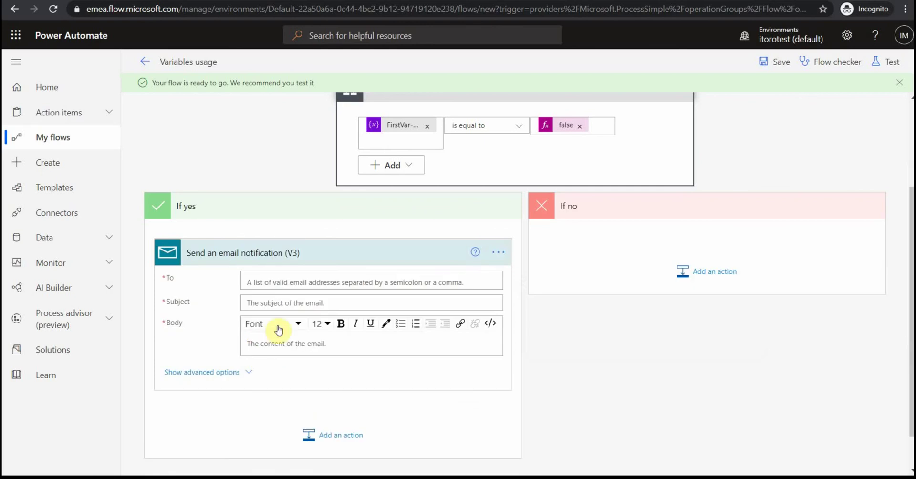
# - Address the email to the suggested account, subject 'variables flow test', body 'the condition is done succesfully'
pyautogui.click(271, 284)
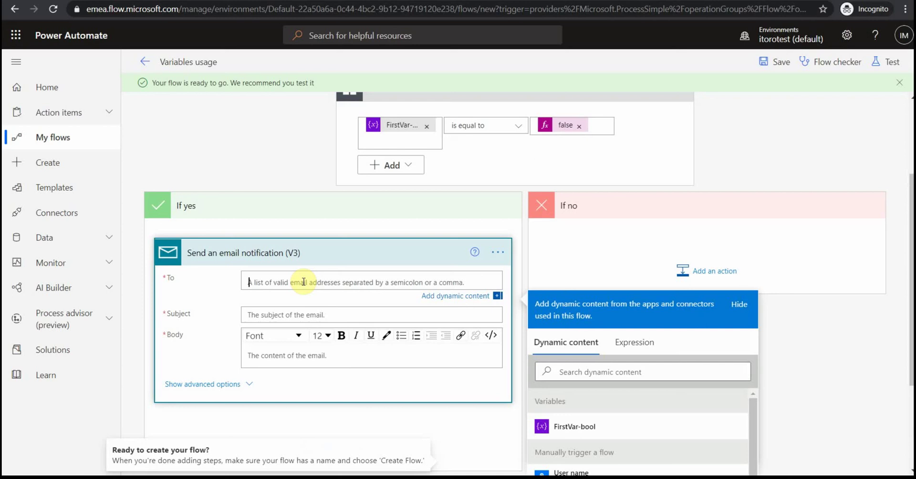
pyautogui.write('im')
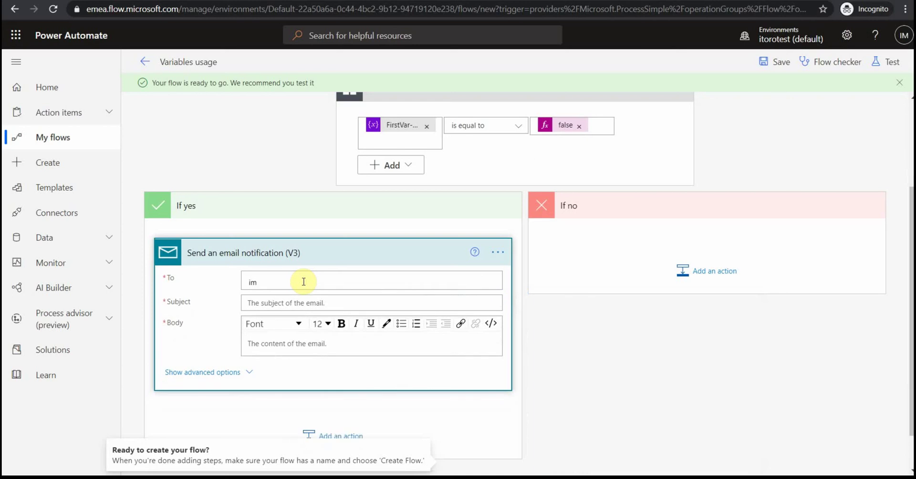
pyautogui.write('@i')
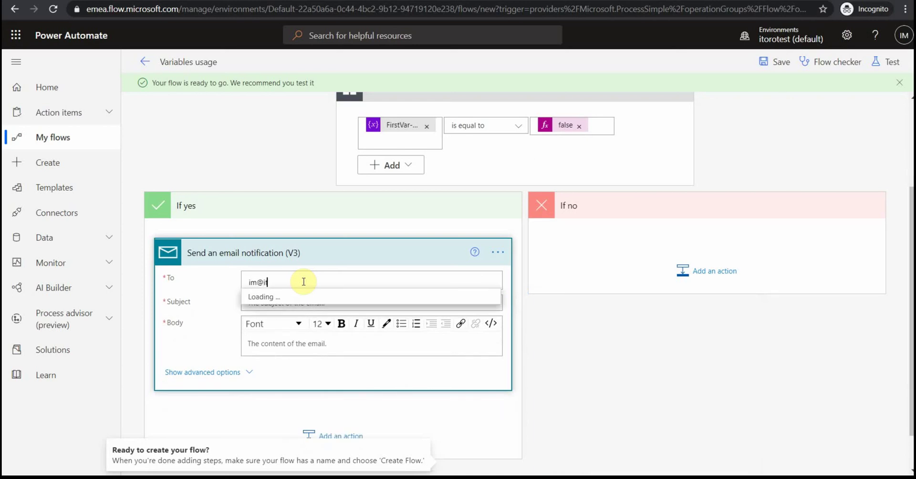
pyautogui.write('tor')
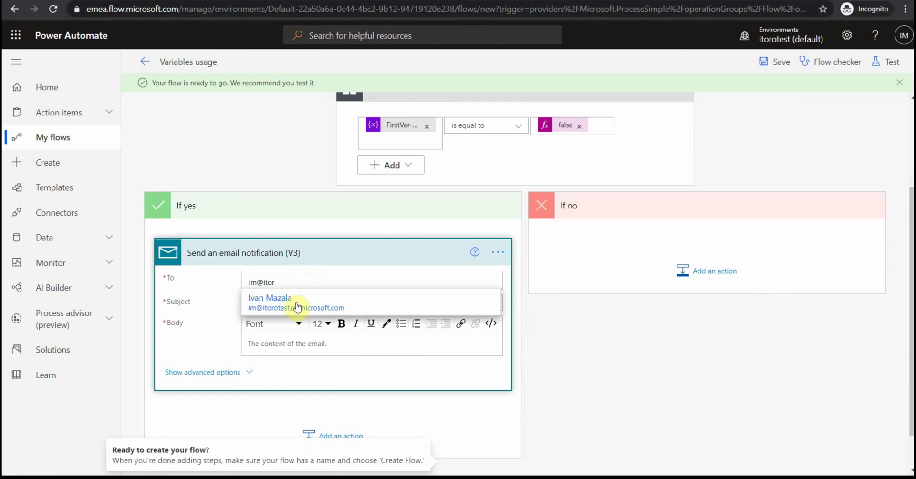
pyautogui.click(296, 303)
pyautogui.click(270, 315)
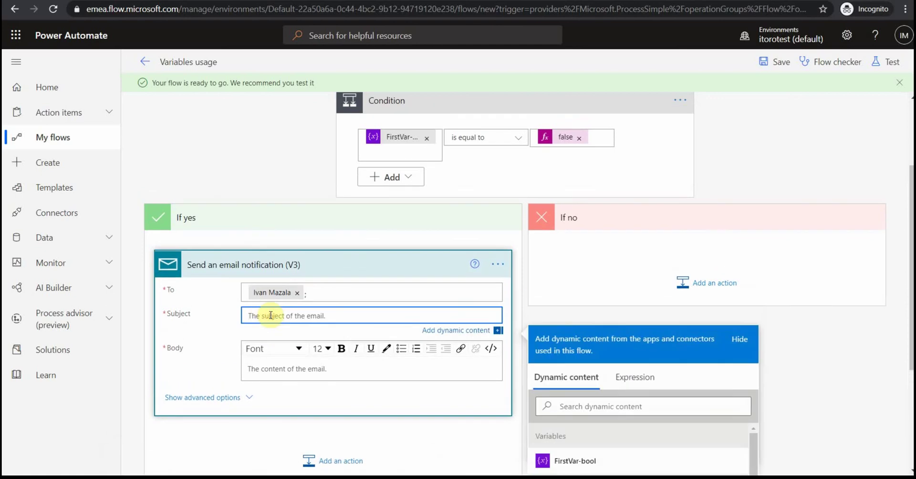
pyautogui.write('variables flow test')
pyautogui.click(314, 369)
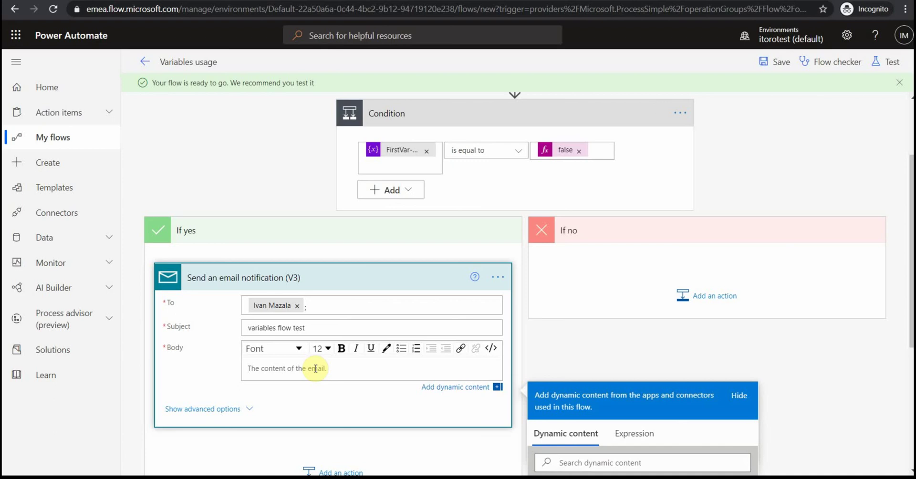
pyautogui.write('the condition is done succesfully')
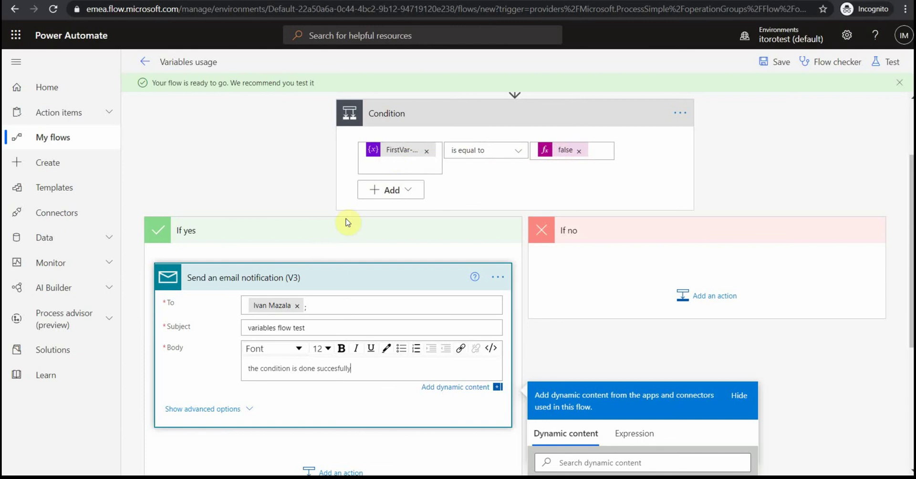
pyautogui.click(337, 278)
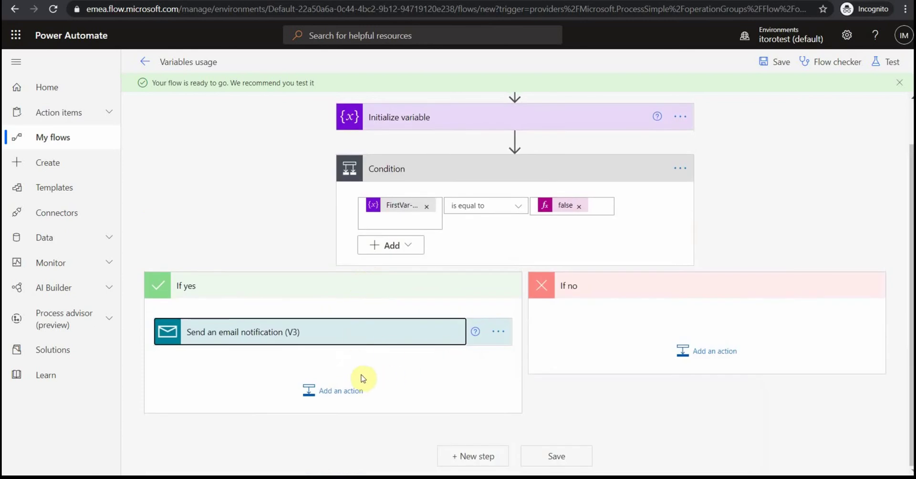
# - Add a Set variable action after the email step targeting FirstVar-bool
pyautogui.click(342, 398)
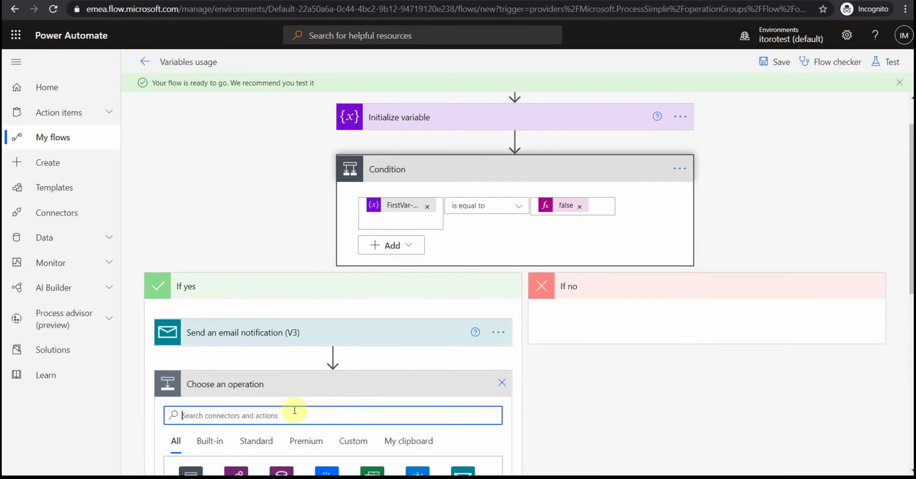
pyautogui.scroll(-3, 316, 329)
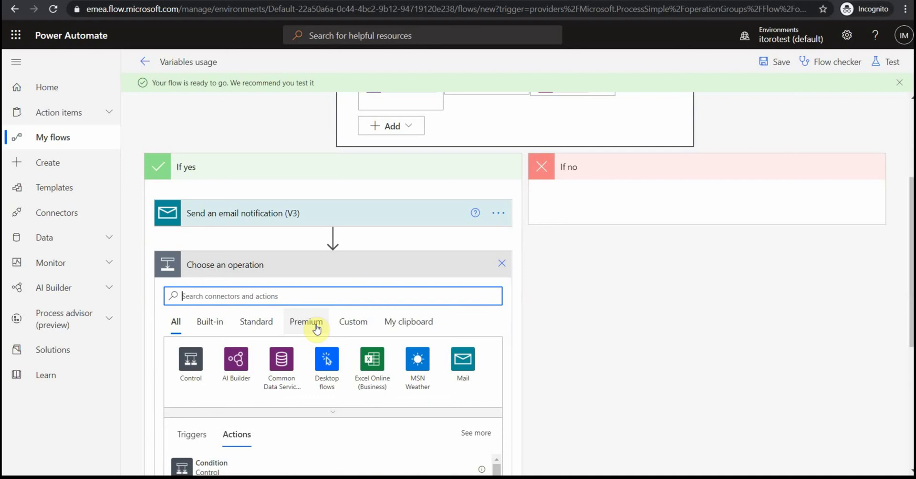
pyautogui.write('set v')
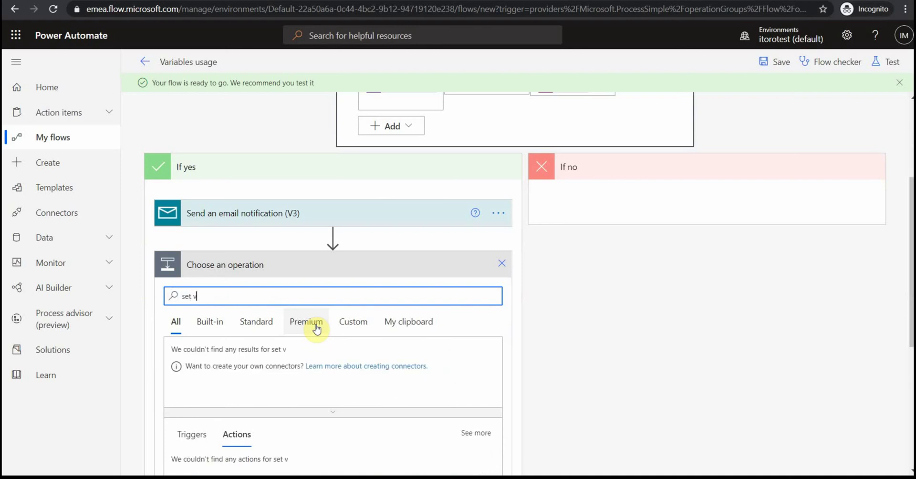
pyautogui.write('ar')
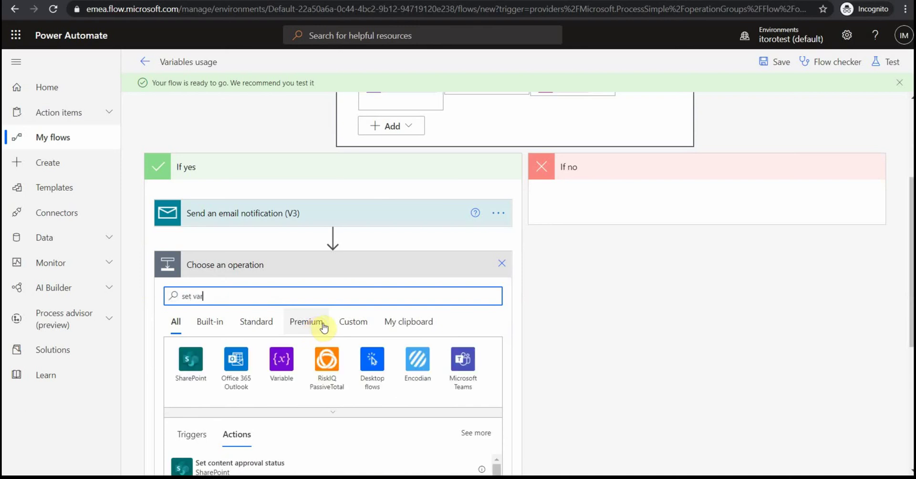
pyautogui.click(281, 360)
pyautogui.scroll(-2, 286, 343)
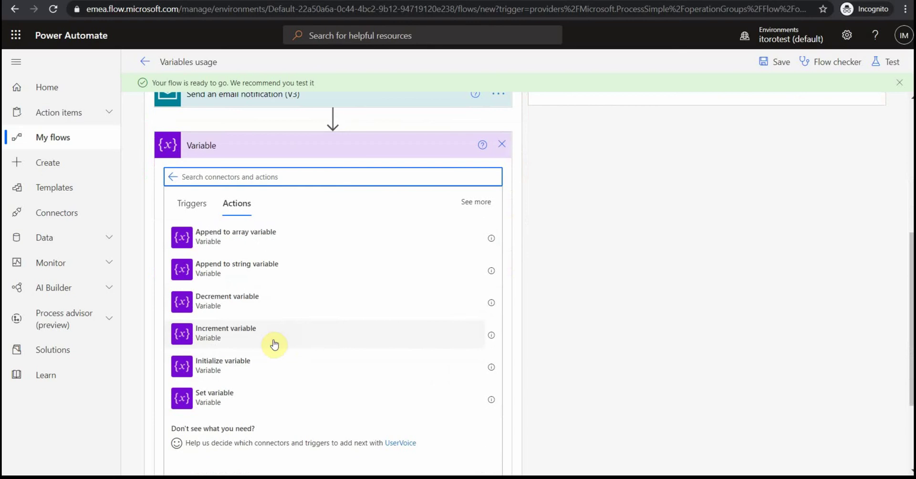
pyautogui.click(221, 403)
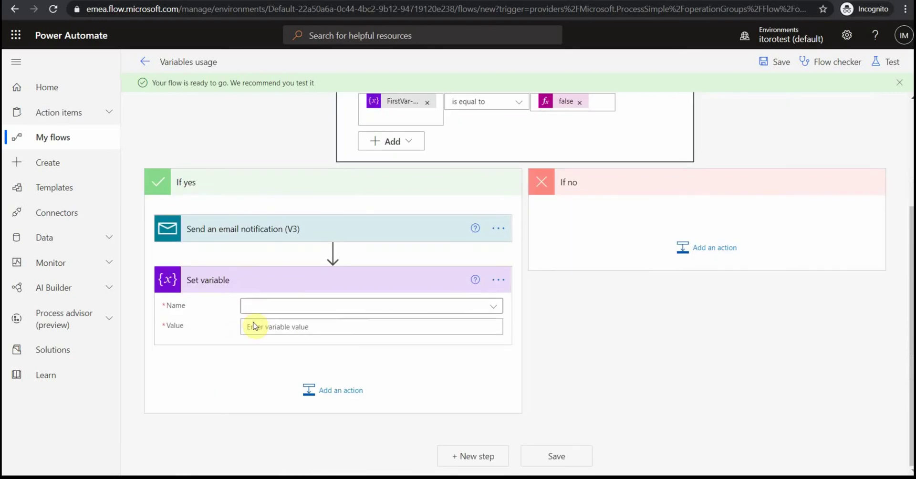
pyautogui.click(296, 307)
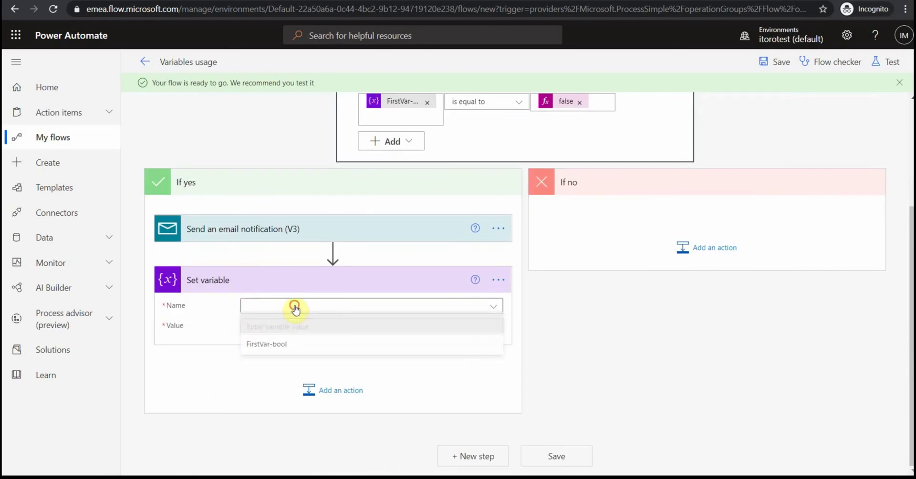
pyautogui.click(264, 347)
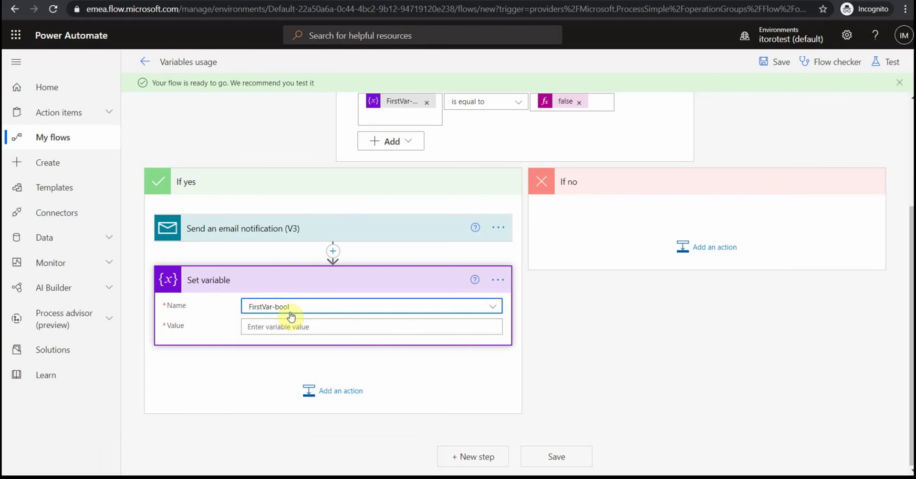
# - Set FirstVar-bool's new value to the expression true and save the flow
pyautogui.click(280, 328)
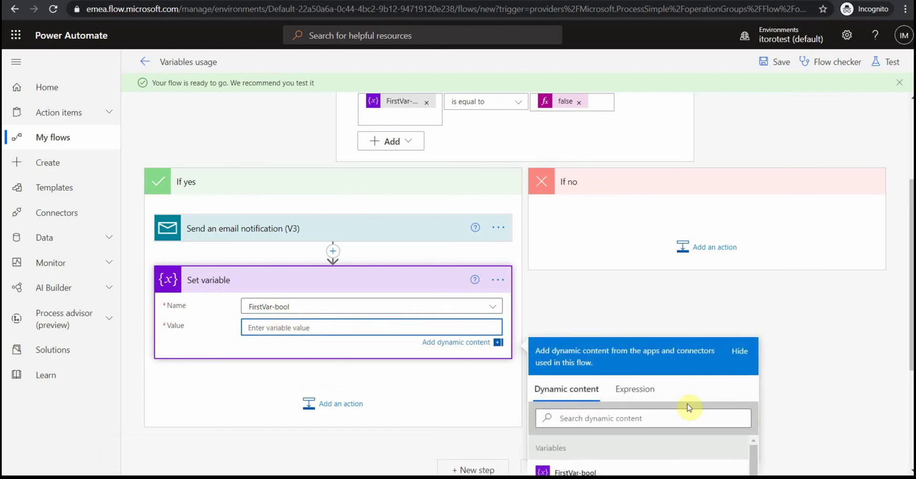
pyautogui.scroll(-3, 677, 362)
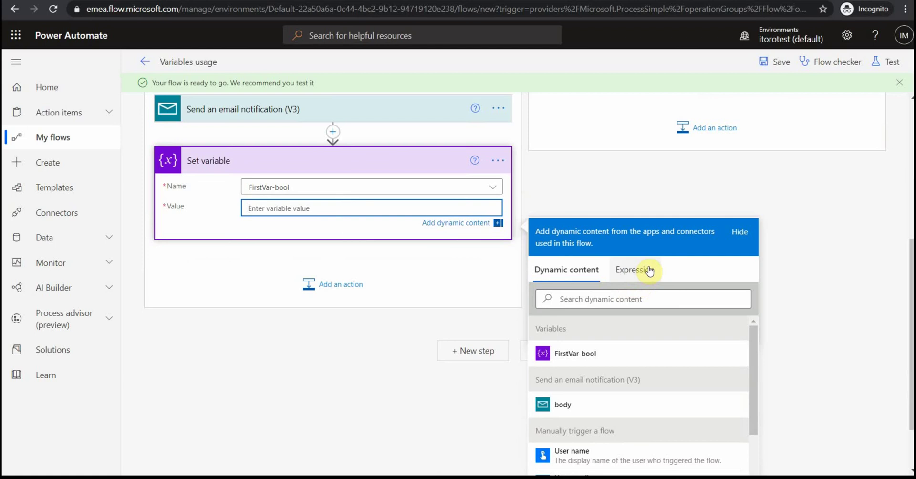
pyautogui.click(649, 270)
pyautogui.write('tr')
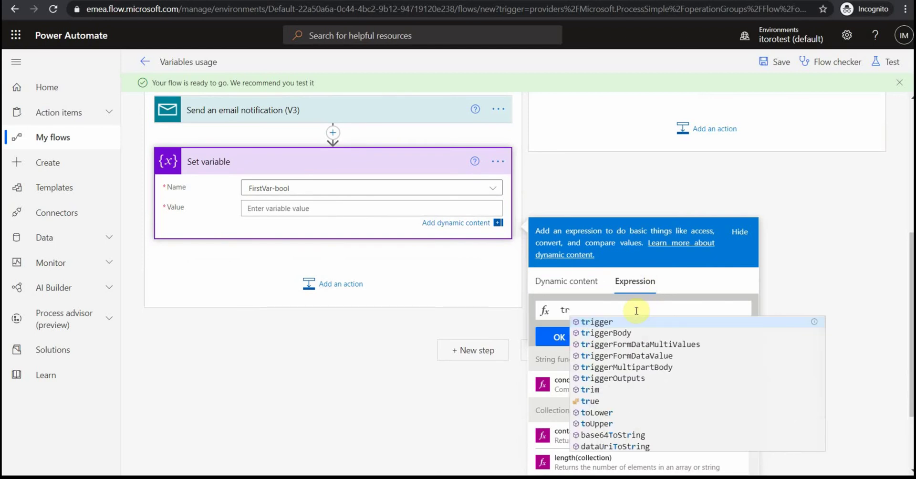
pyautogui.click(614, 402)
pyautogui.click(559, 337)
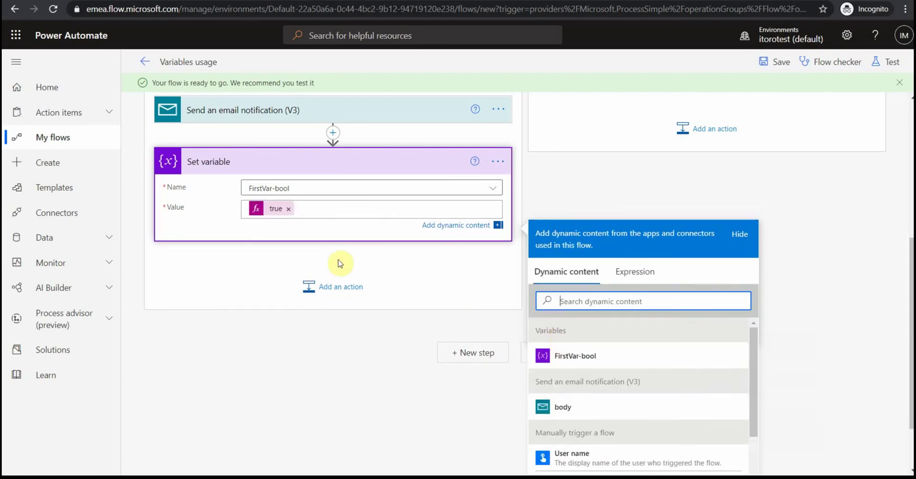
pyautogui.scroll(3, 548, 221)
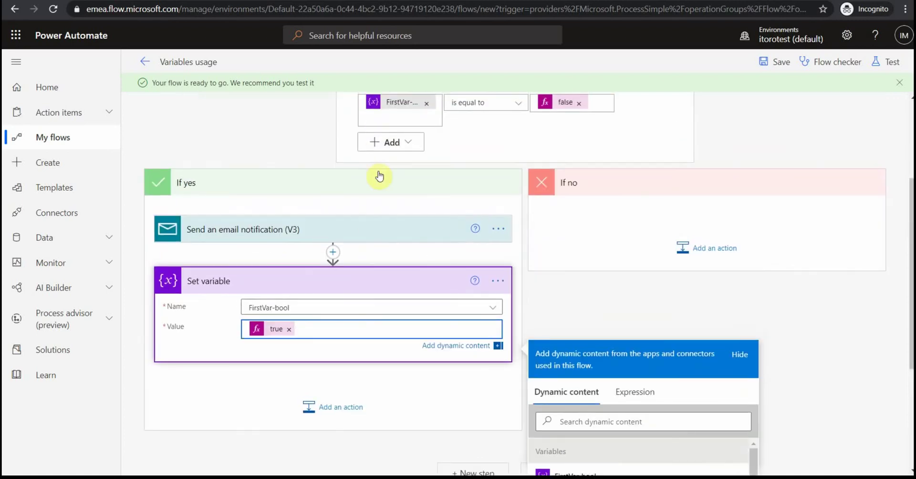
pyautogui.scroll(3, 407, 192)
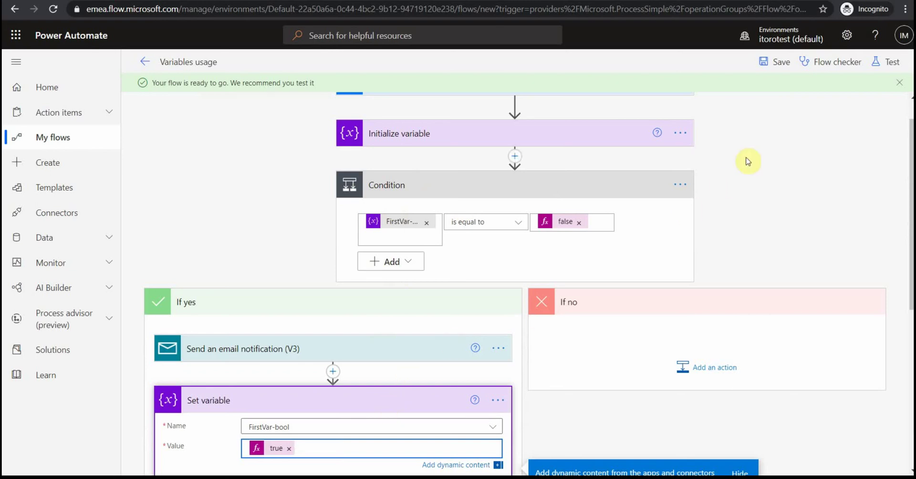
pyautogui.click(777, 63)
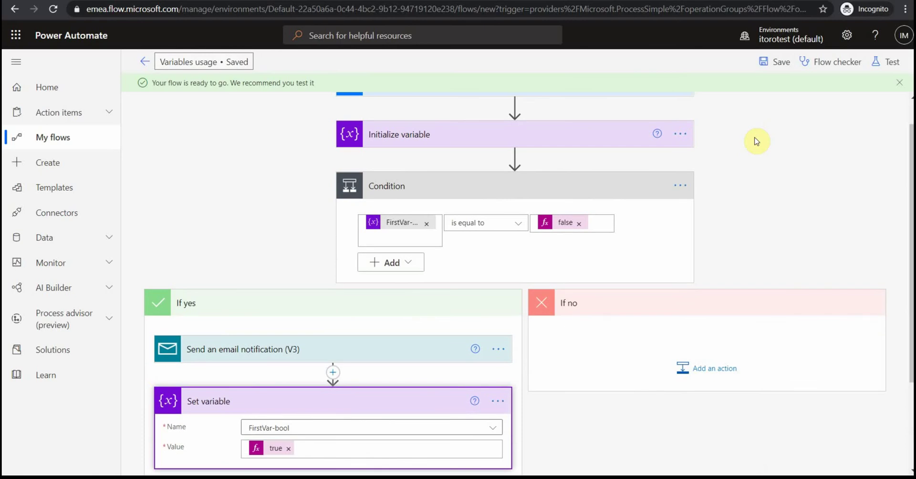
# - Manually test the Variables usage flow with the Mail connection and open its successful run view
pyautogui.scroll(1, 756, 141)
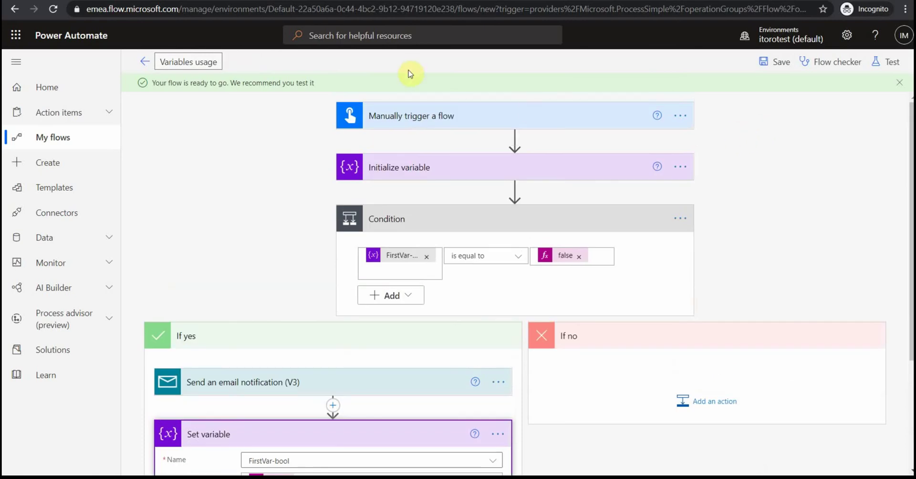
pyautogui.click(888, 62)
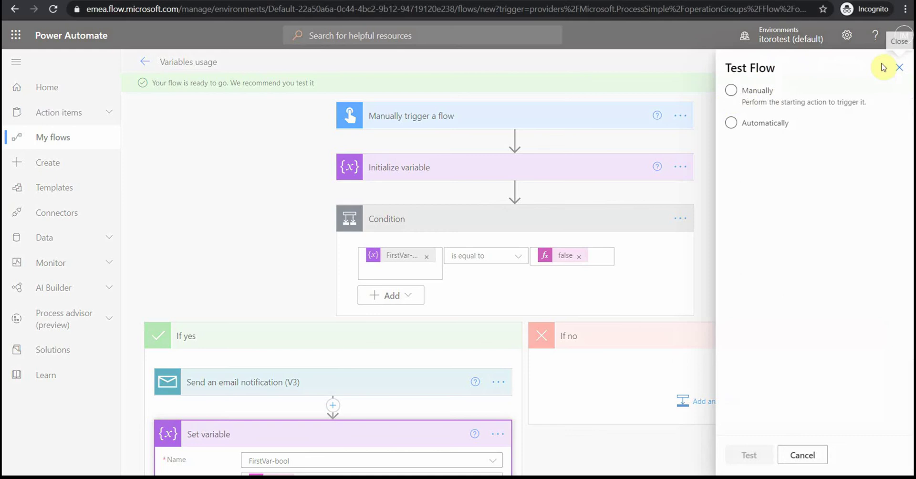
pyautogui.click(734, 92)
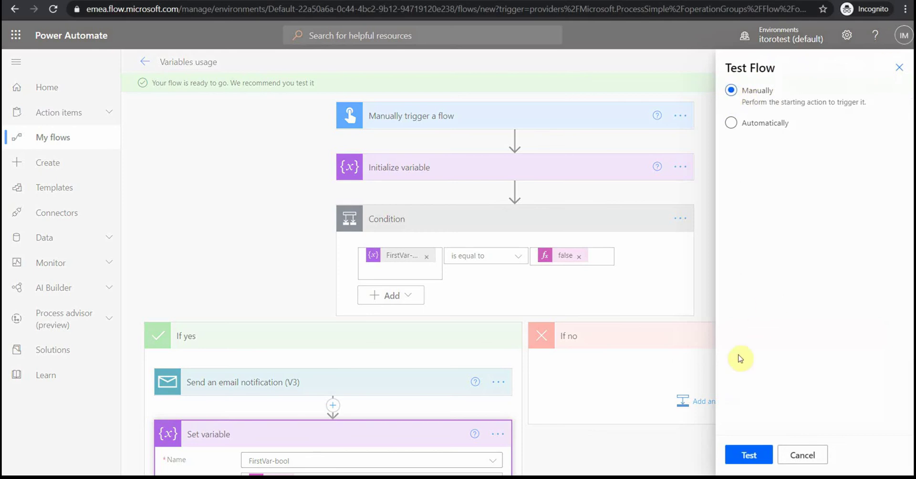
pyautogui.click(743, 454)
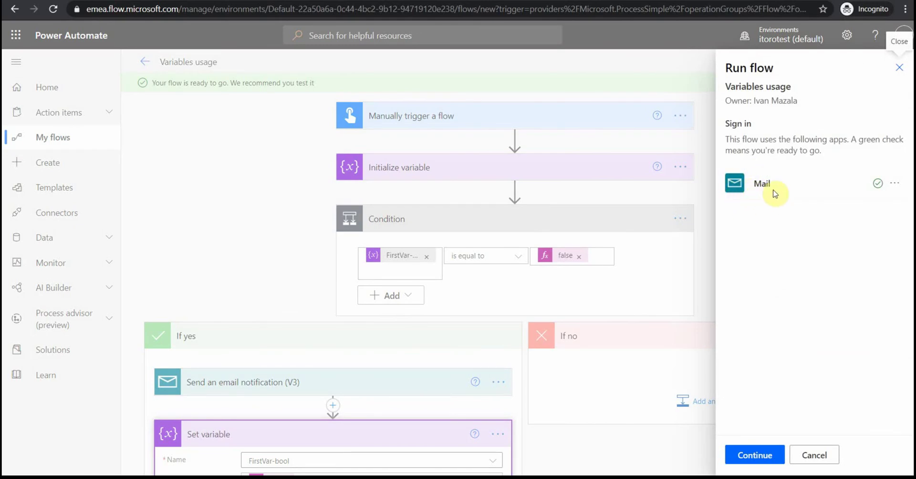
pyautogui.click(763, 458)
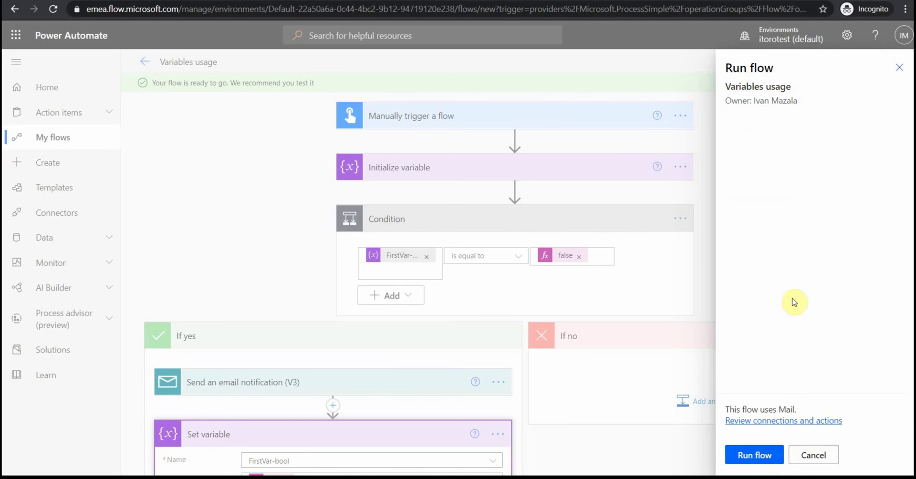
pyautogui.click(752, 455)
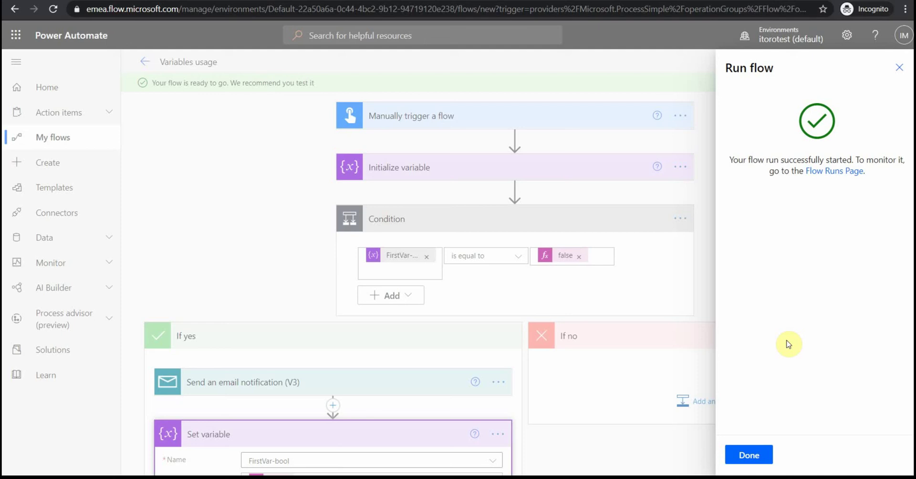
pyautogui.click(747, 454)
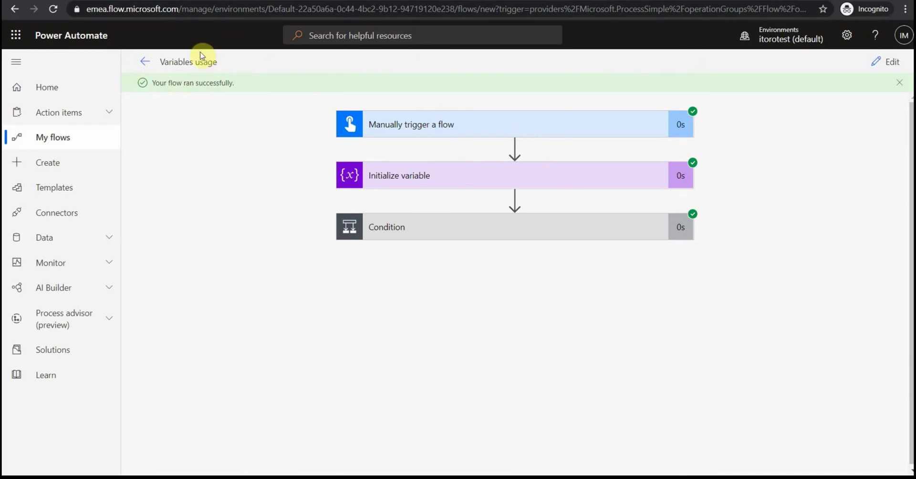
# - Confirm the Condition evaluated true, review the sent email notification's details, then go to Office 365
pyautogui.click(470, 234)
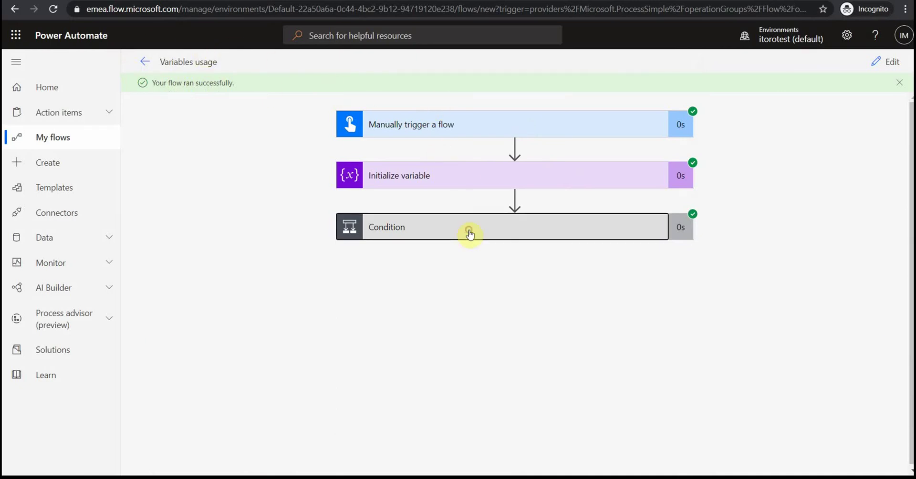
pyautogui.scroll(-1, 468, 231)
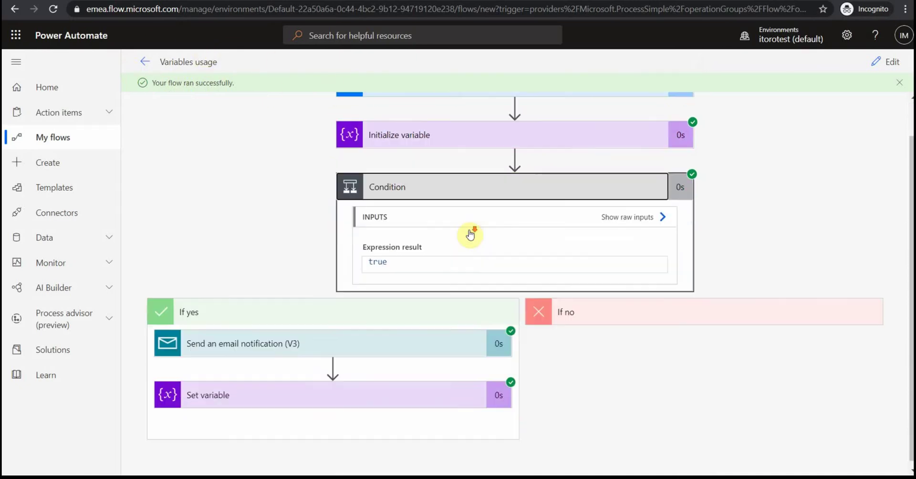
pyautogui.click(339, 339)
pyautogui.scroll(-4, 343, 336)
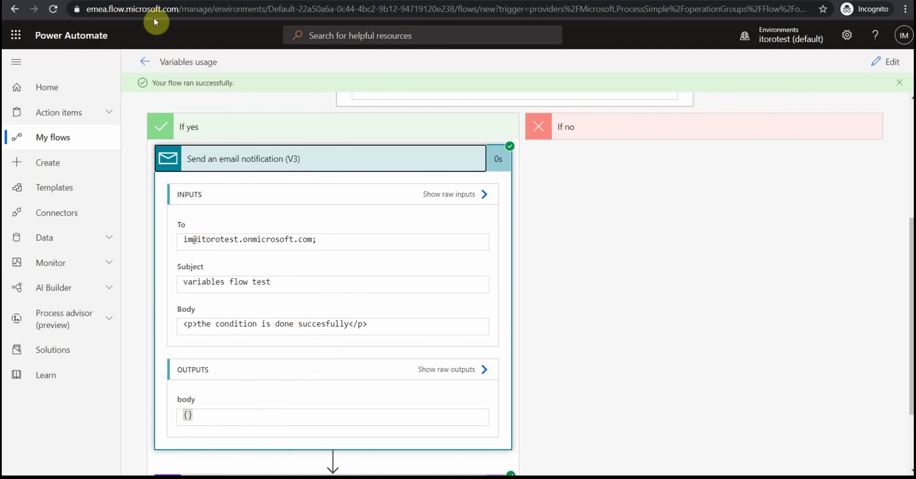
pyautogui.click(97, 1)
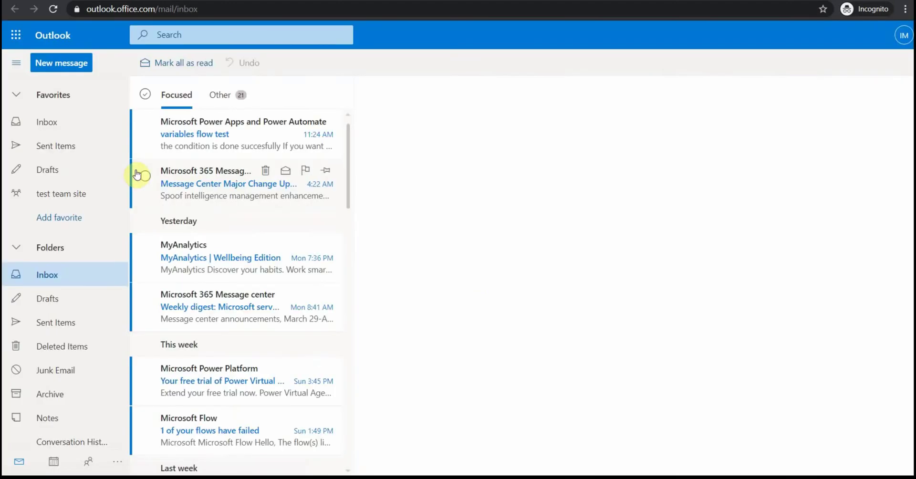
# - Read the 'variables flow test' email in Outlook, then return to the flow run page
pyautogui.click(200, 177)
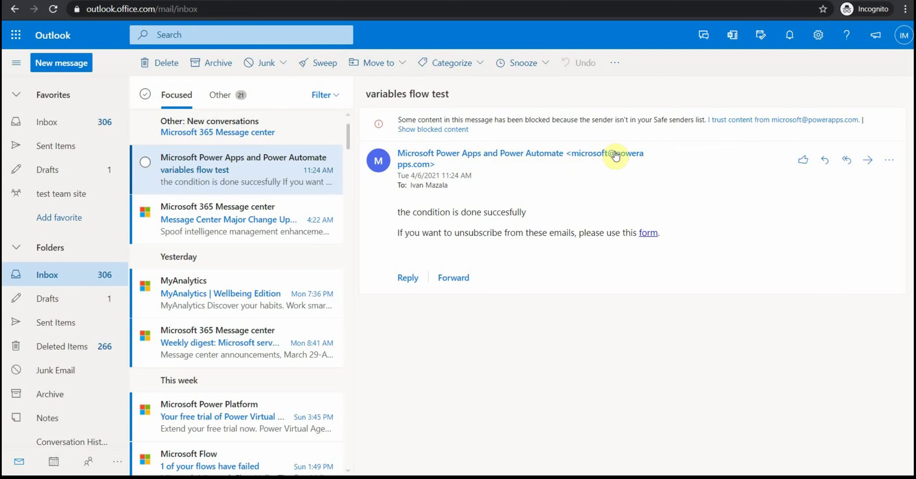
pyautogui.click(333, 3)
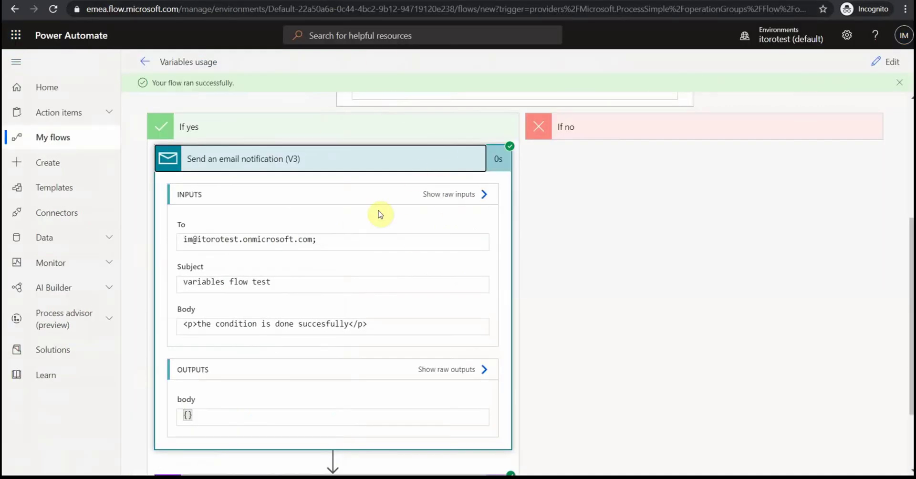
# - Leave the run view and reopen the Variables usage flow in the editor
pyautogui.scroll(5, 384, 229)
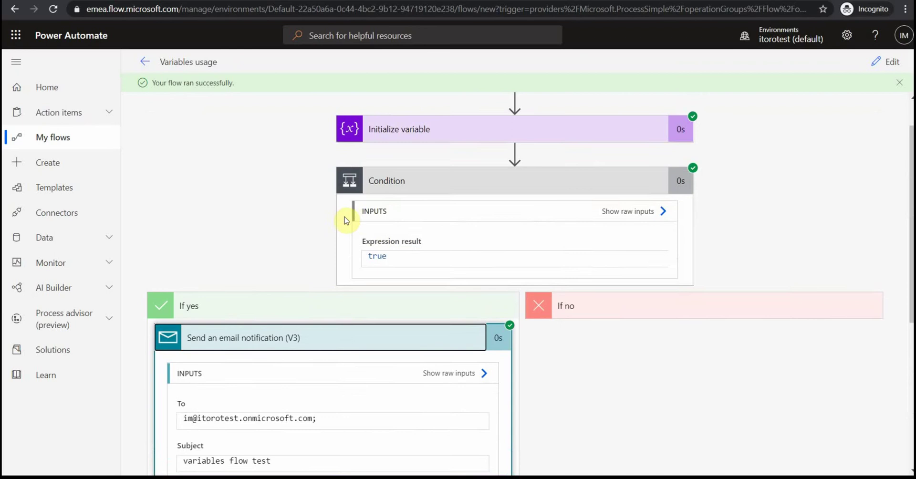
pyautogui.click(145, 63)
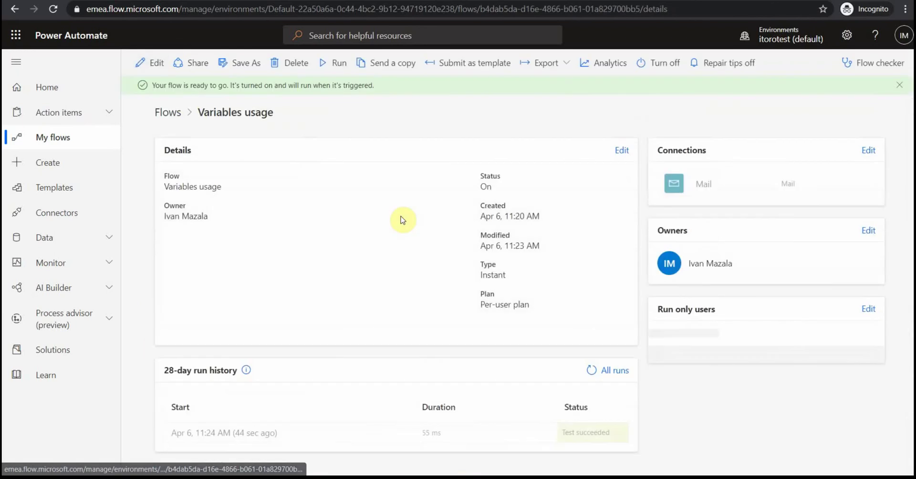
pyautogui.click(145, 62)
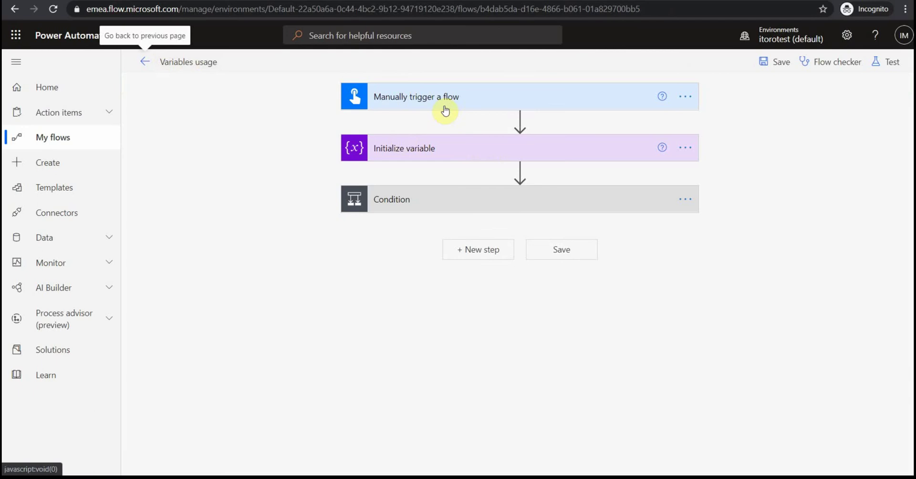
# - Expand the Initialize variable, Condition and Set variable steps to review their settings
pyautogui.click(459, 152)
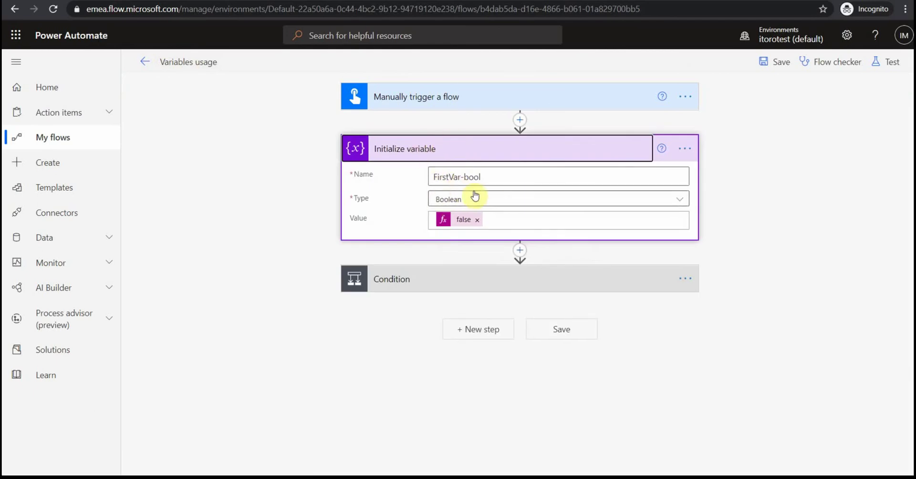
pyautogui.click(468, 286)
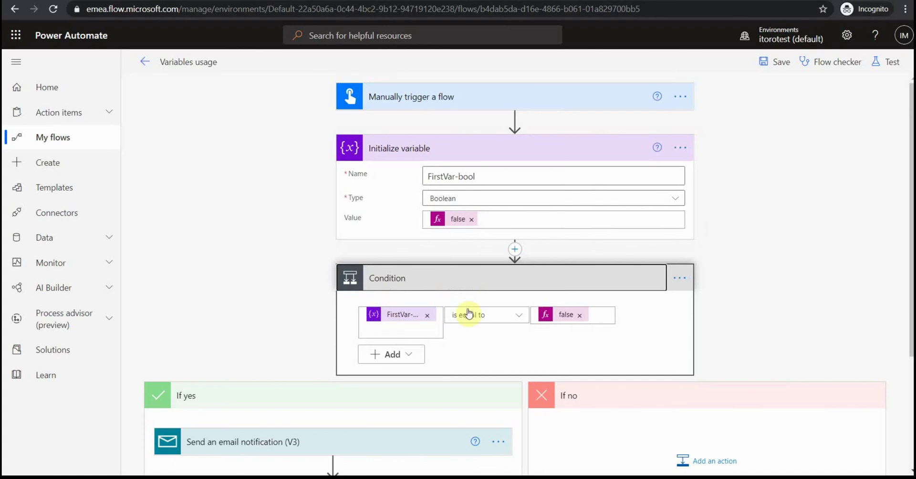
pyautogui.scroll(-3, 351, 413)
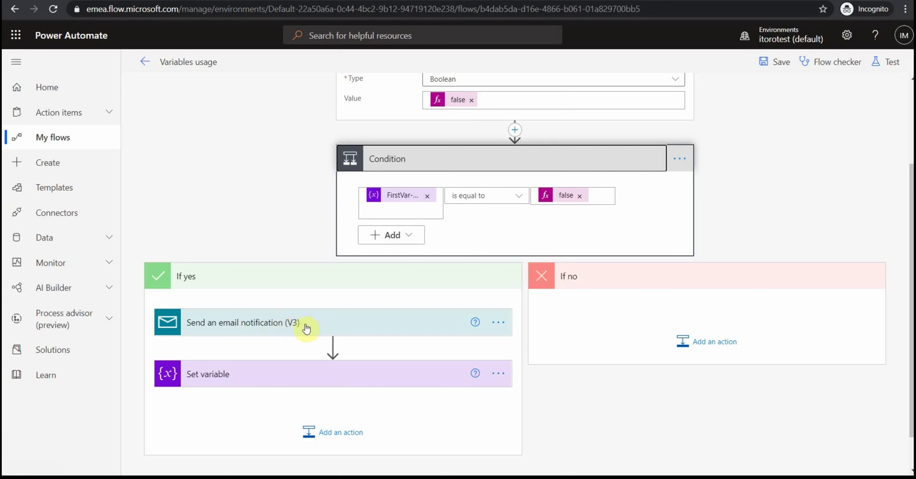
pyautogui.click(299, 383)
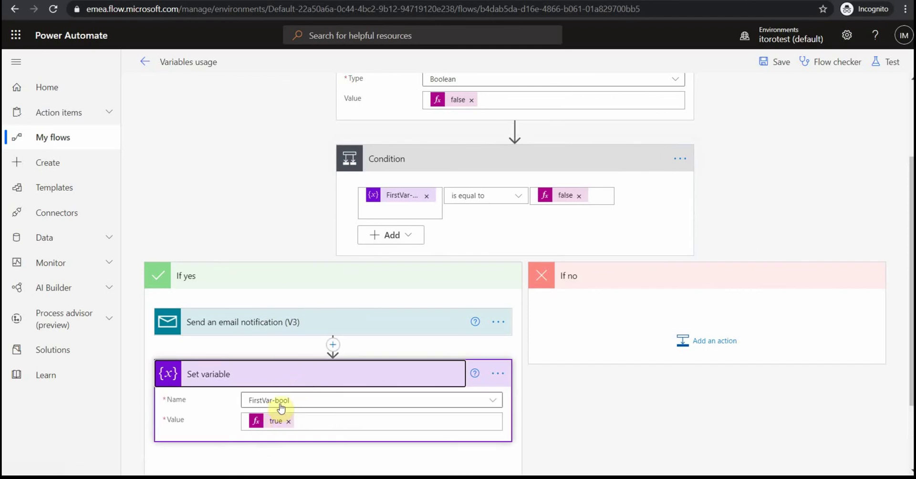
pyautogui.scroll(3, 303, 374)
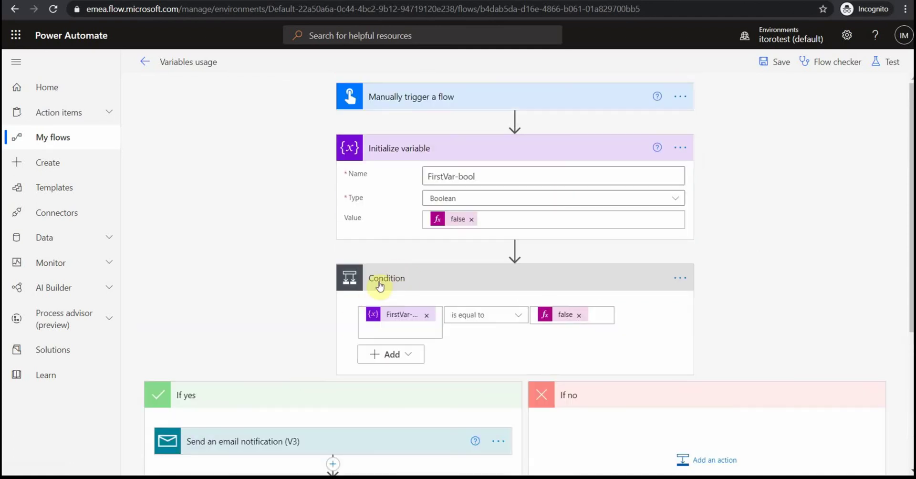